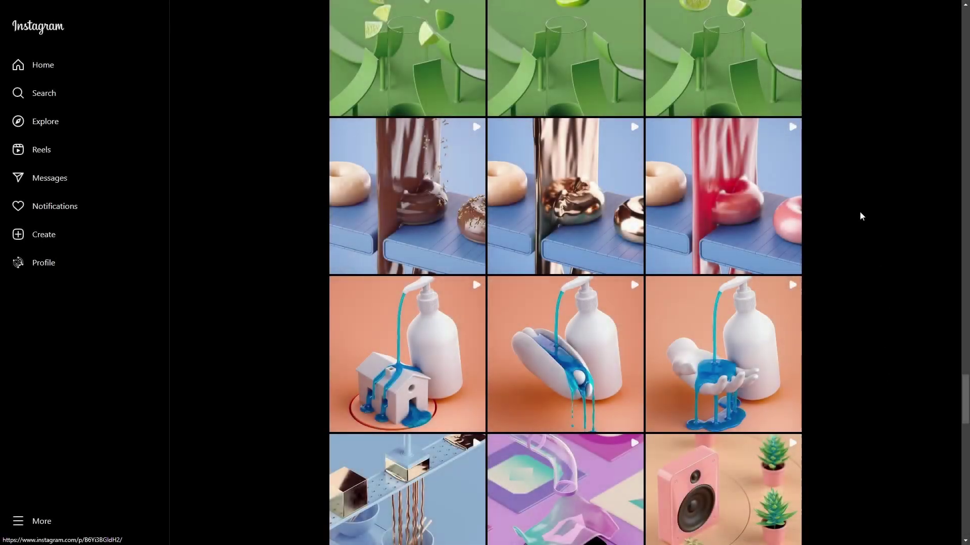
Scroll down the Instagram profile grid and open the green tree animation post.
scroll(859, 214, down, 4)
scroll(853, 221, down, 4)
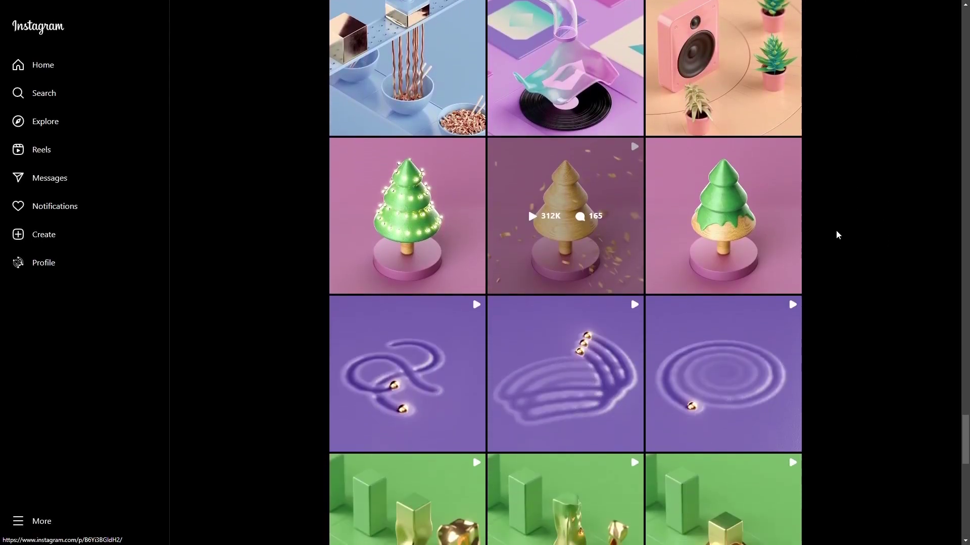
click(561, 196)
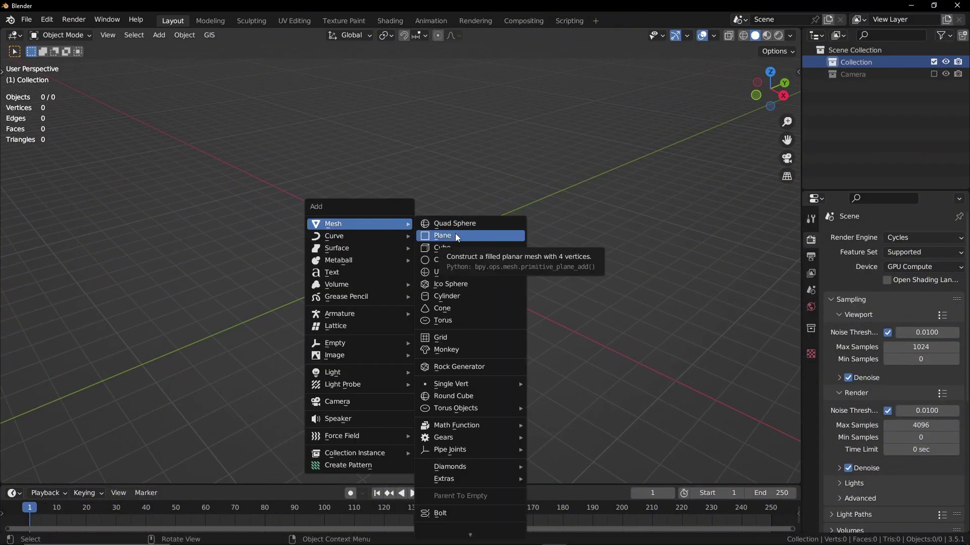
Add a plane, scale it up and round its vertices into a circle.
key(Return)
key(s)
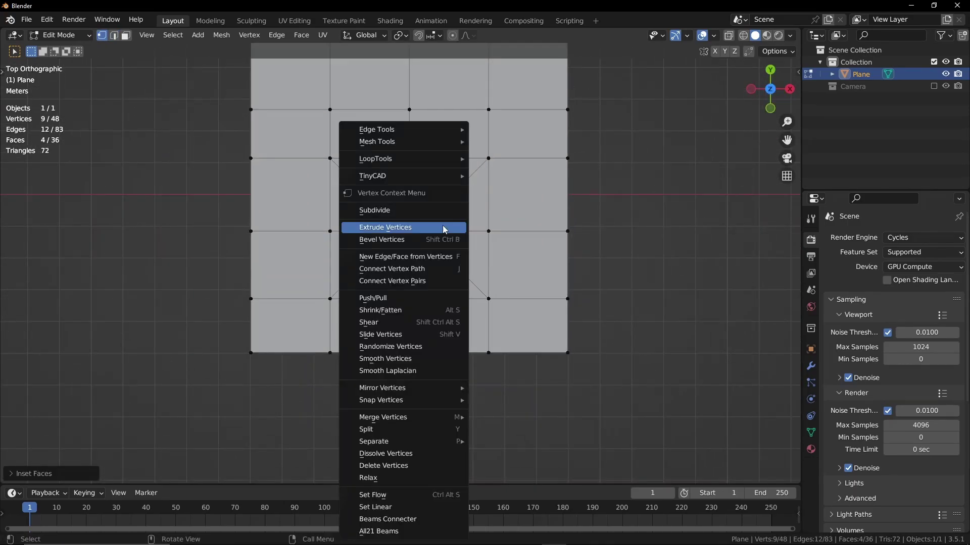
mouse_move(386, 158)
click(505, 168)
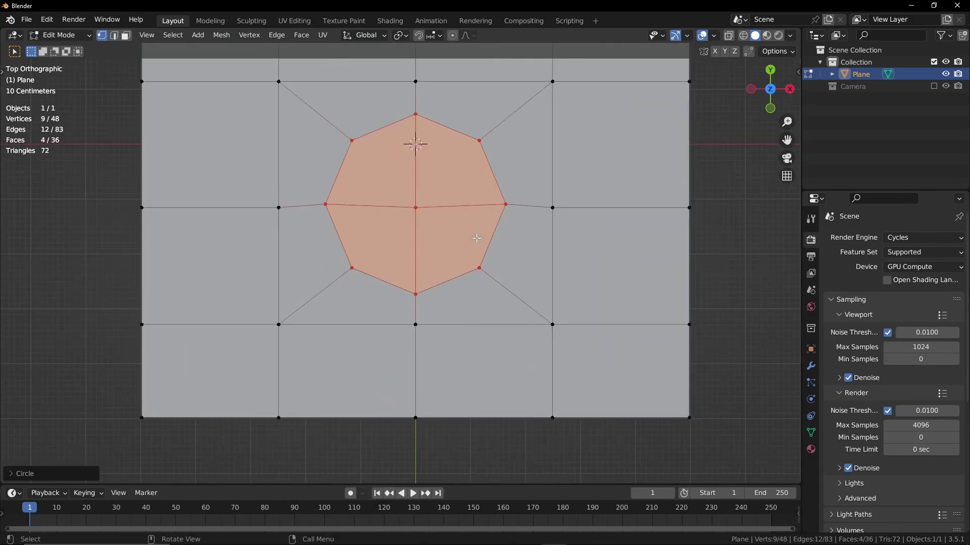
scroll(381, 152, up, 4)
middle_drag(381, 152, 469, 205)
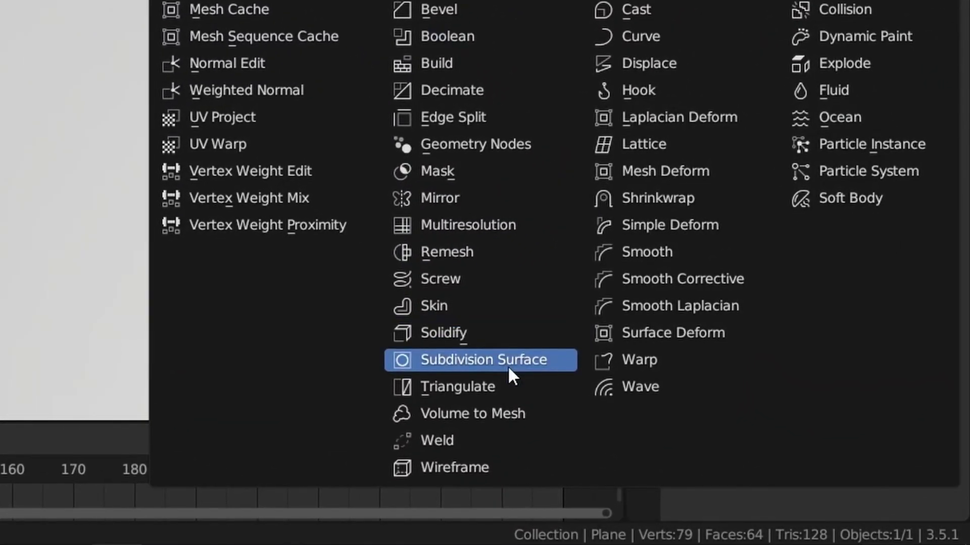
Add a Subdivision Surface modifier and scale the top vertex ring to shape the tiered tree.
click(713, 441)
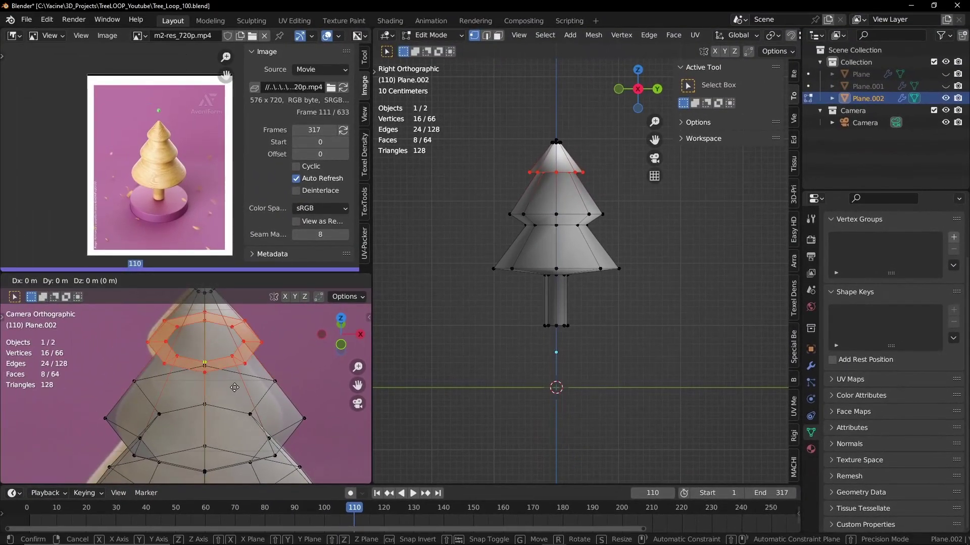
key(s)
click(277, 397)
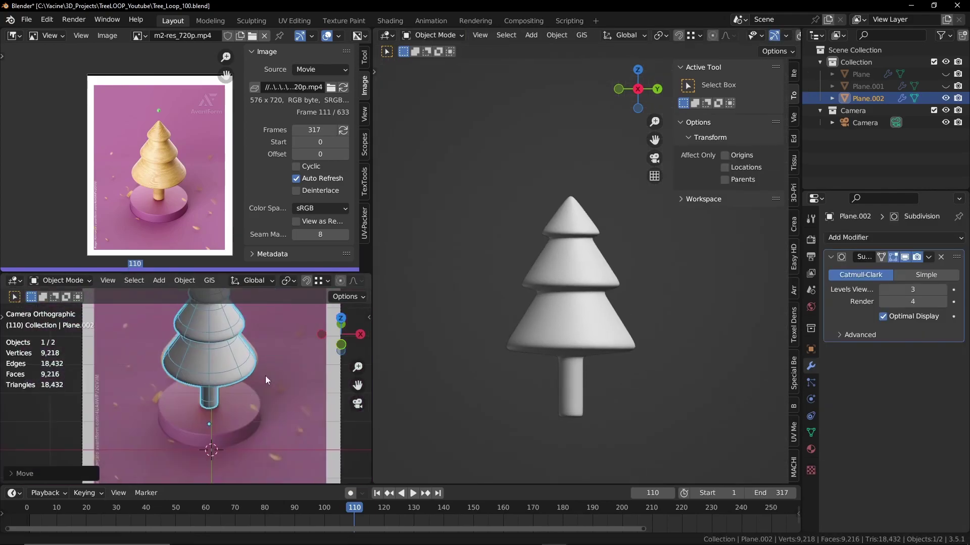
key(Tab)
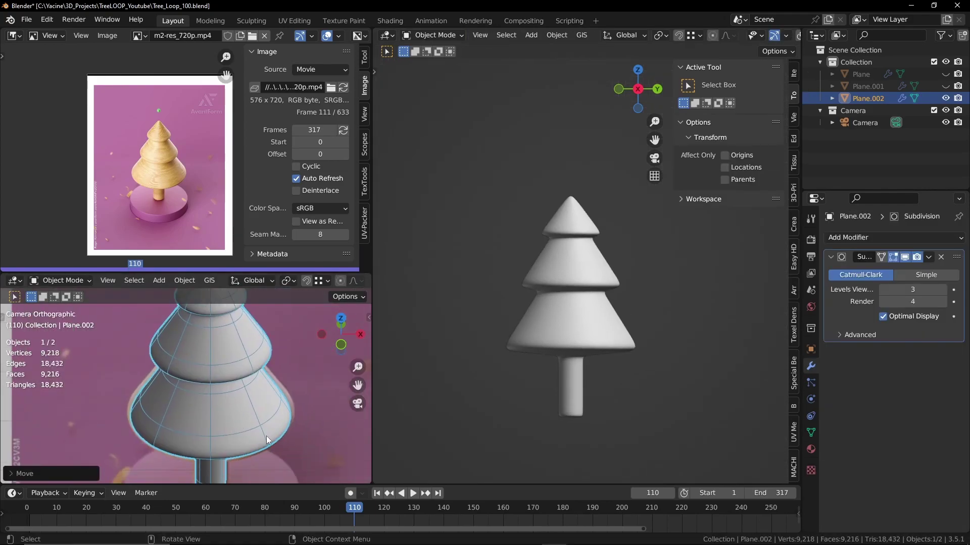
Switch the tree to Edit Mode and bring up the camera's lens projection type options.
click(272, 481)
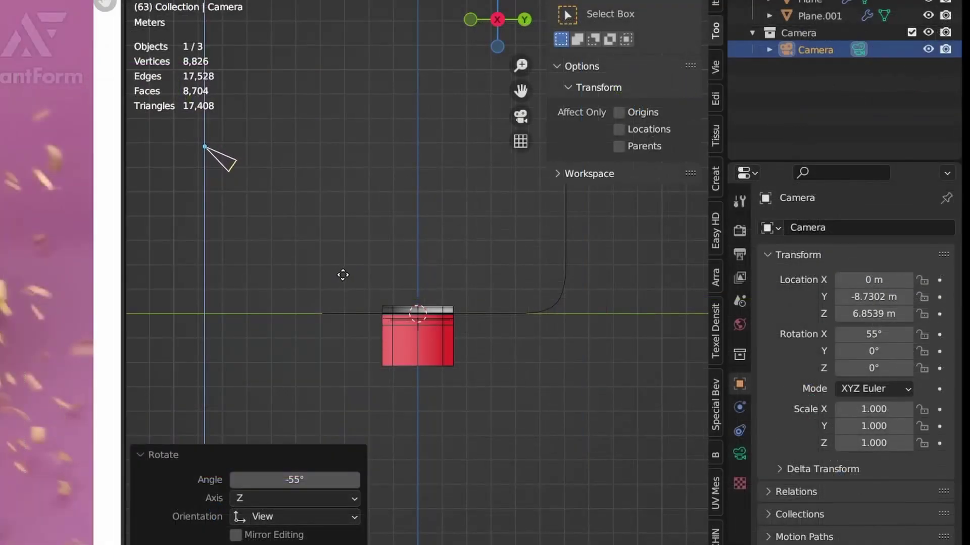
click(740, 453)
click(818, 280)
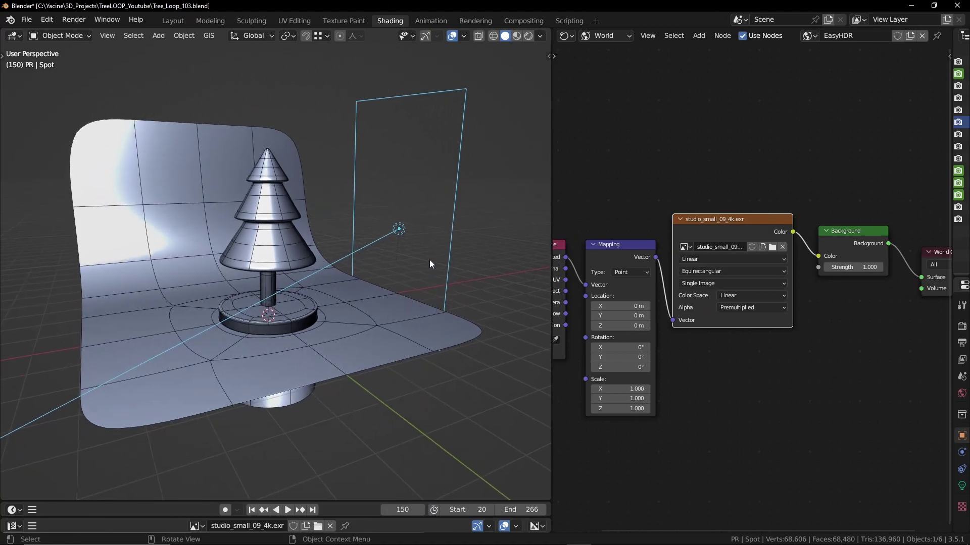
Reposition the spot light, then preview the tree in rendered shading through the camera.
key(g)
click(425, 260)
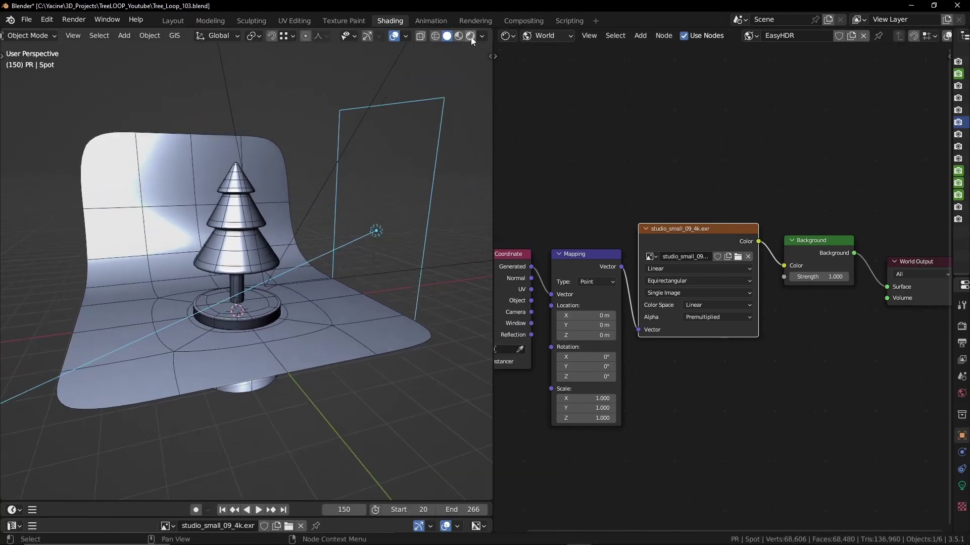
click(470, 35)
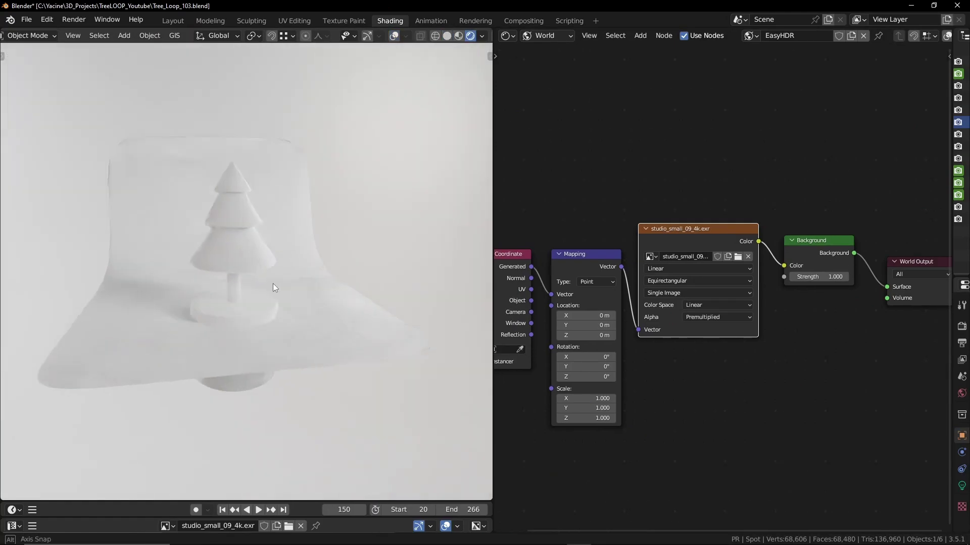
mouse_move(272, 283)
middle_down()
mouse_move(398, 259)
mouse_move(398, 268)
mouse_move(196, 261)
middle_up()
key(KP_0)
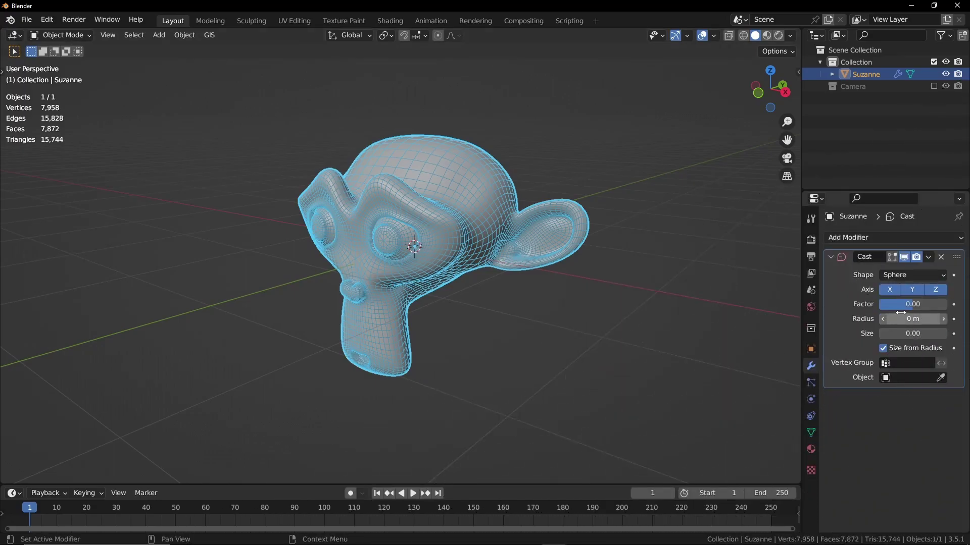
After testing Cast on Suzanne, give the tree a Cast modifier with Cylinder shape and factor 1.
drag(908, 309, 934, 308)
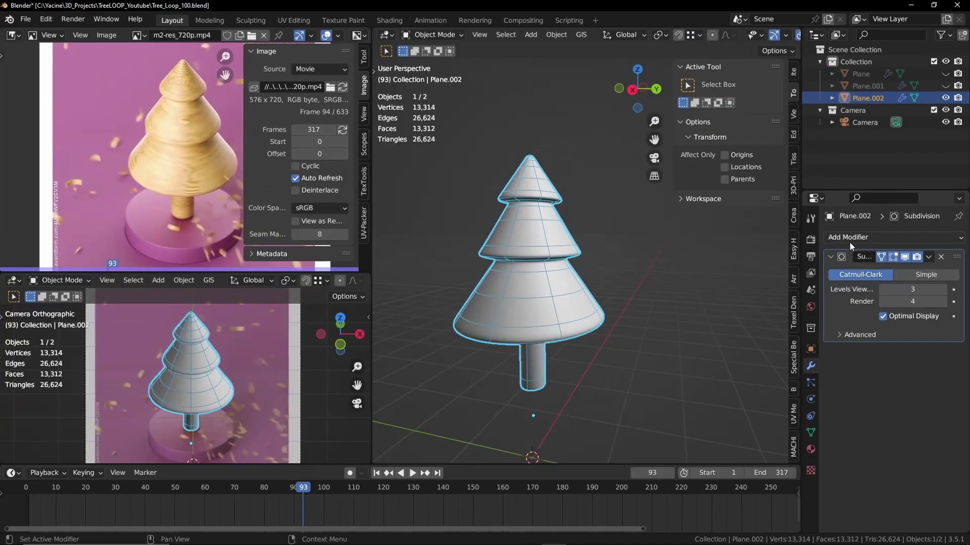
click(855, 235)
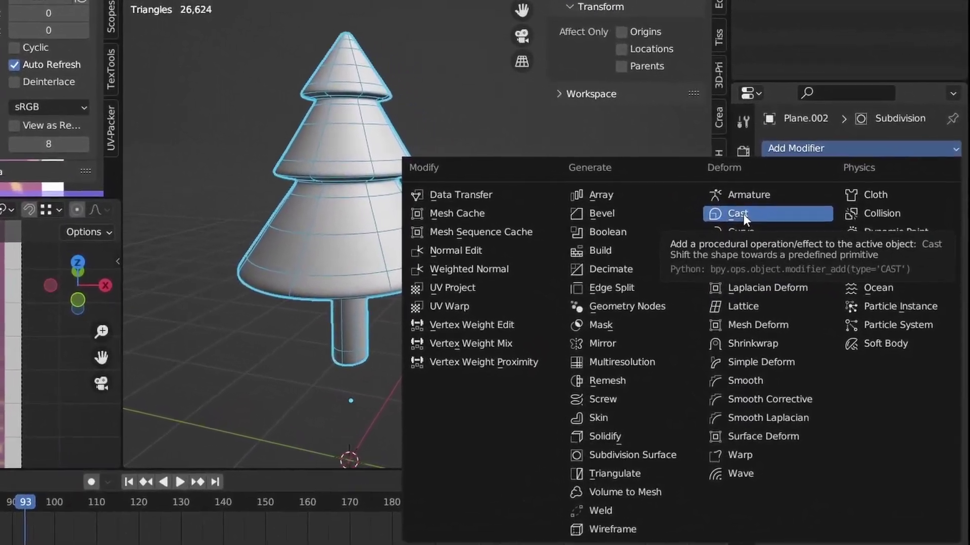
click(779, 255)
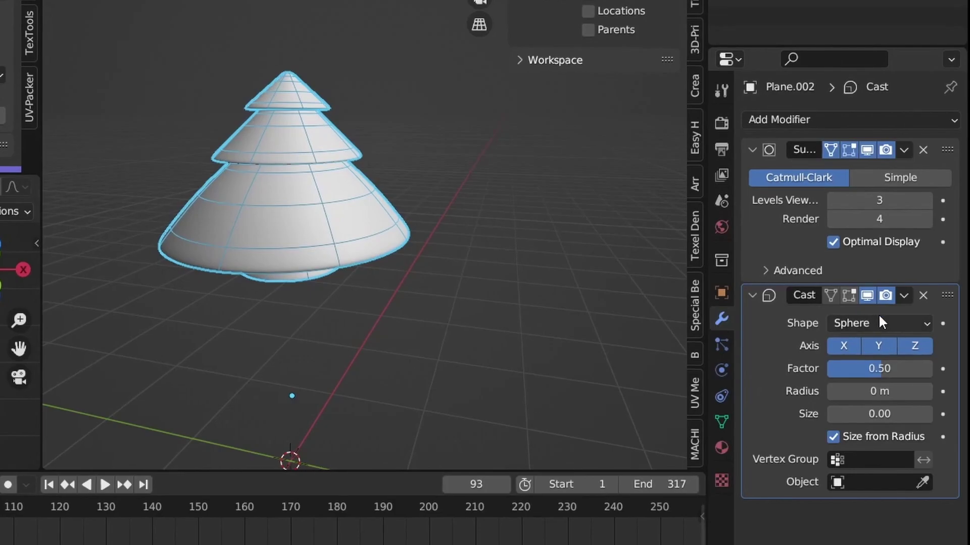
click(881, 323)
click(849, 363)
click(848, 365)
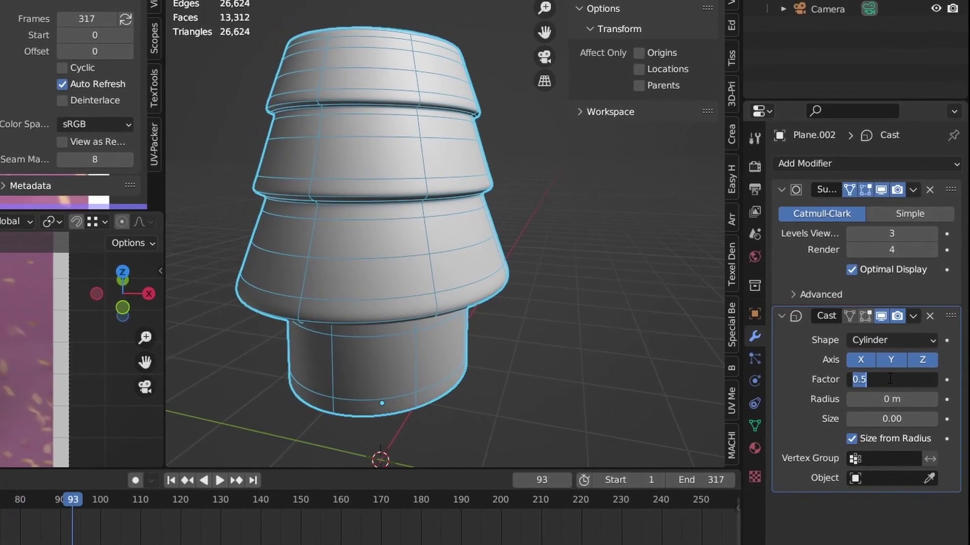
text(1)
key(Return)
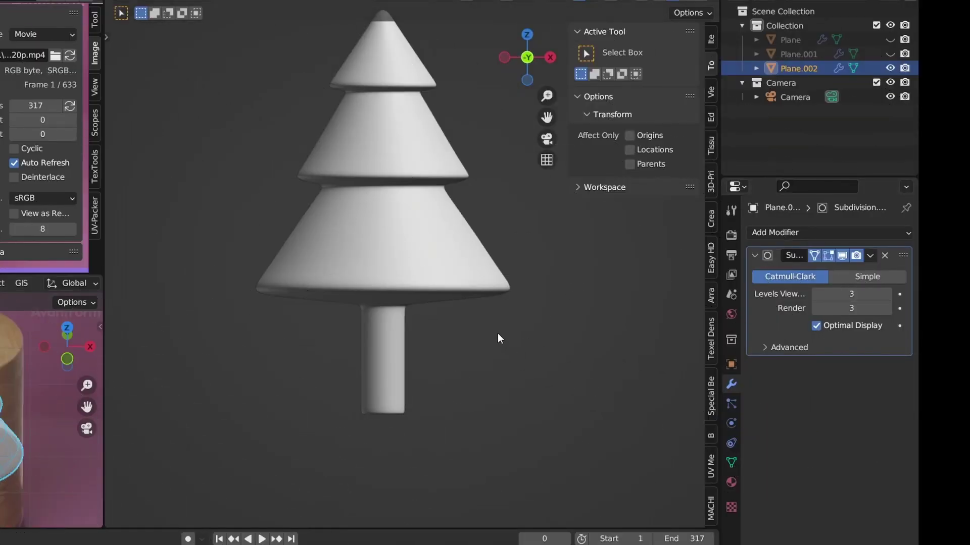
Select the tree and add Basis and Key 1 shape keys in its mesh data.
click(446, 280)
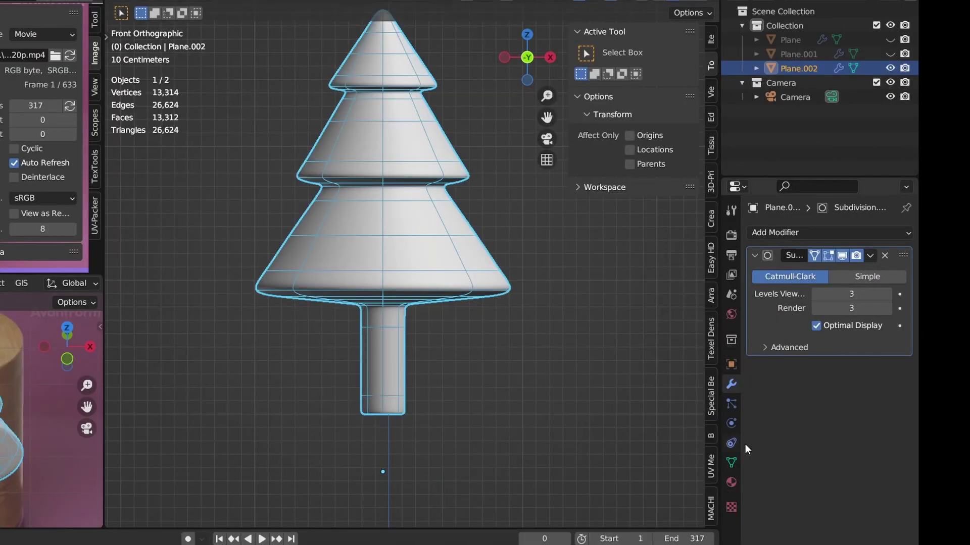
click(731, 462)
key(KP_3)
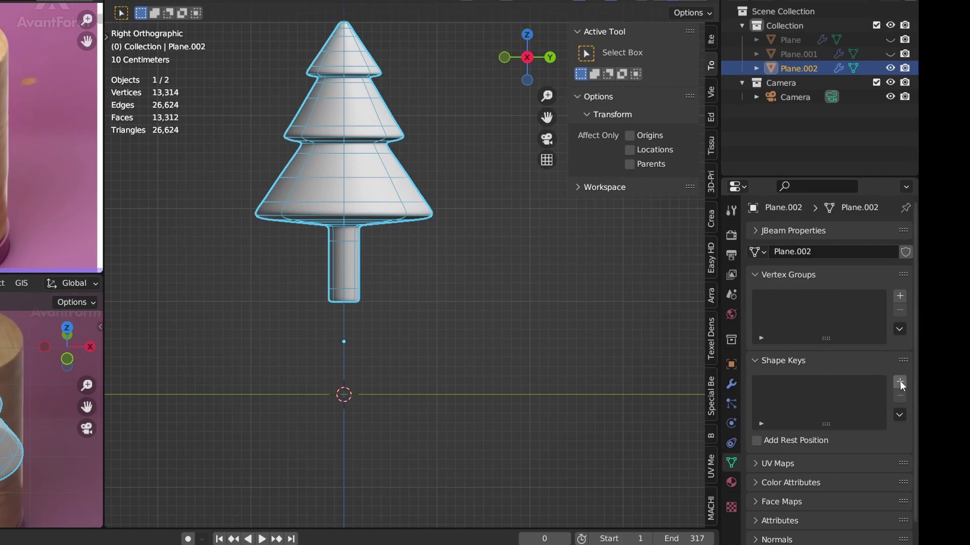
click(900, 382)
click(899, 382)
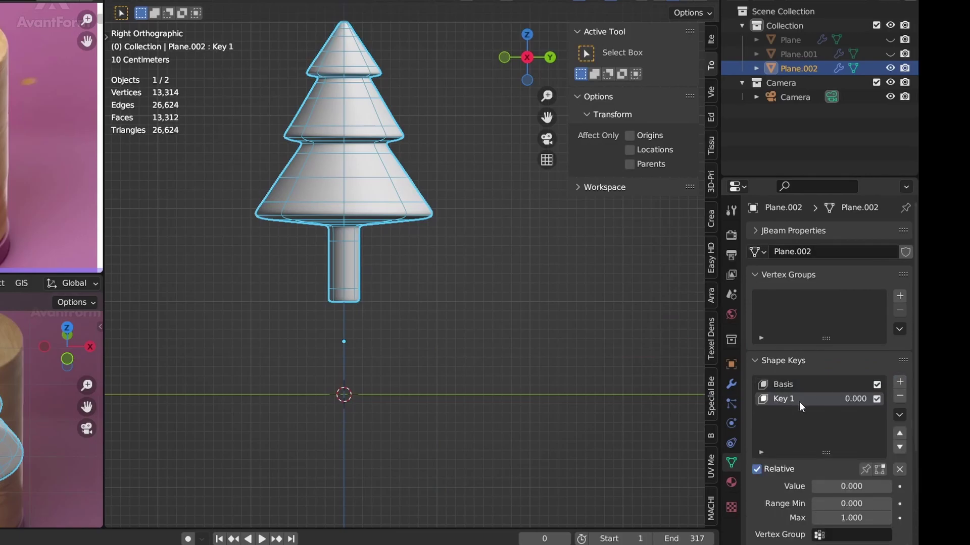
In Edit Mode, resize an edge loop of Key 1 to reshape the tree.
key(Tab)
scroll(457, 319, up, 3)
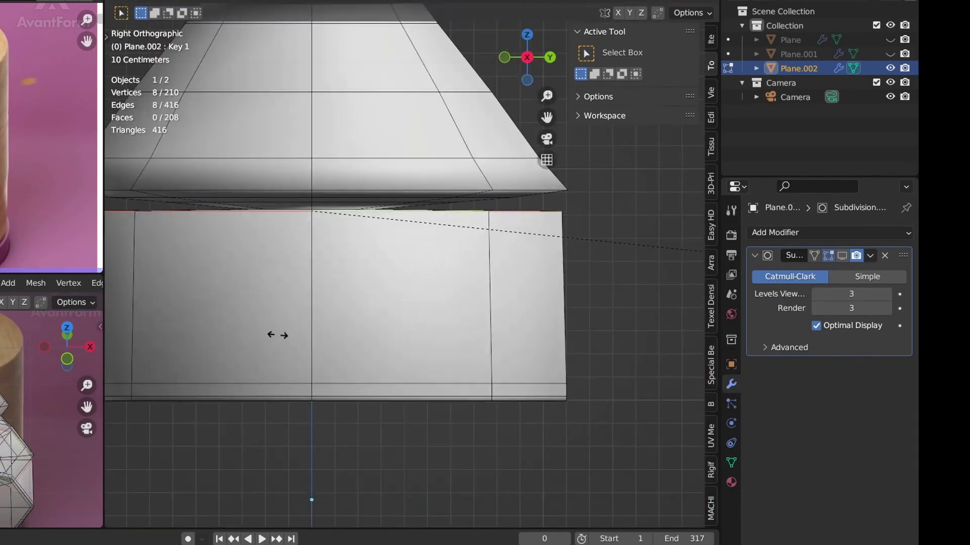
scroll(475, 393, up, 3)
scroll(475, 393, down, 3)
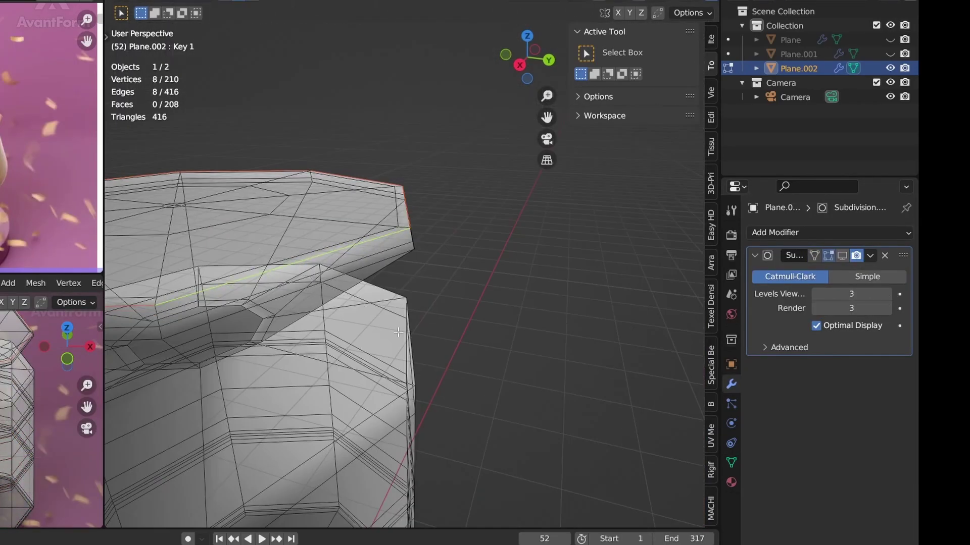
key(KP_3)
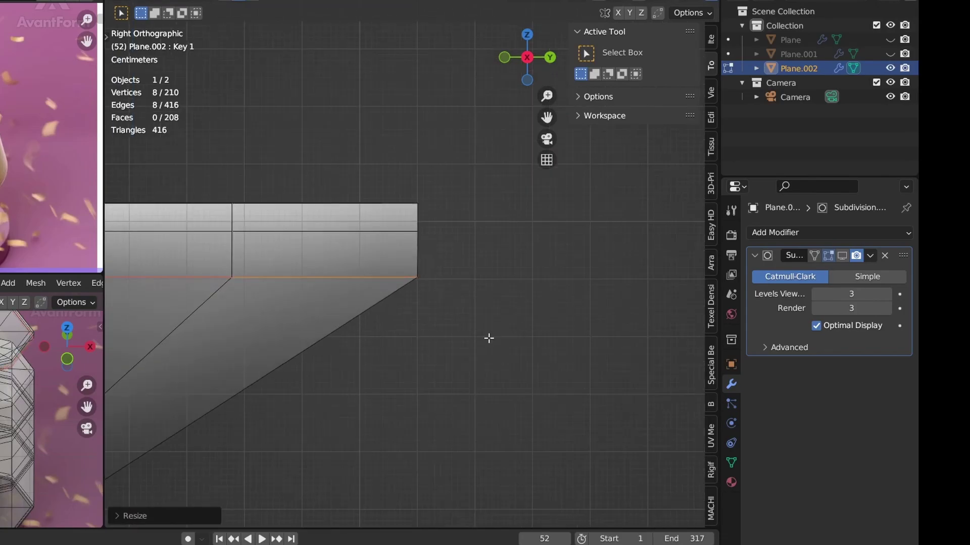
key(Return)
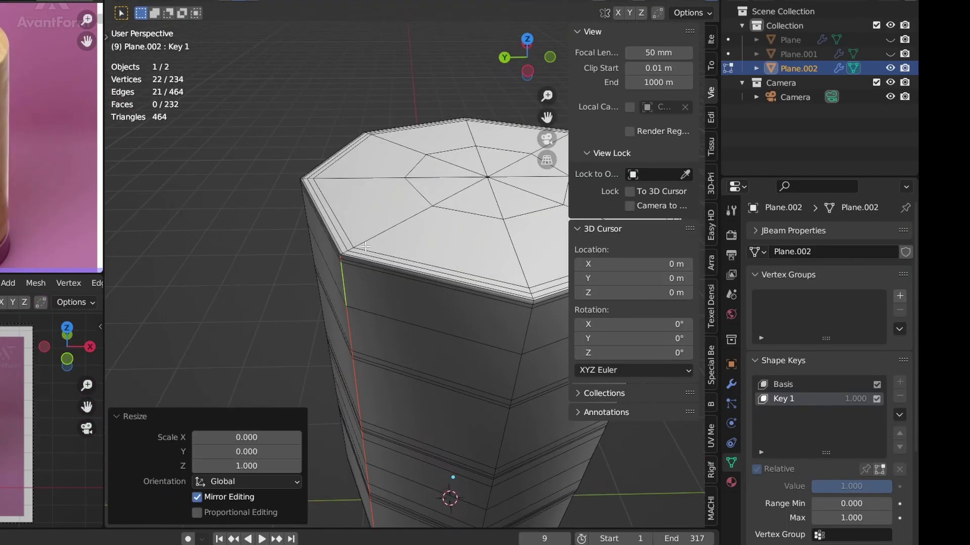
Raise Key 1 to 0.774, keyframe it, and play the animation.
middle_drag(442, 218, 384, 409)
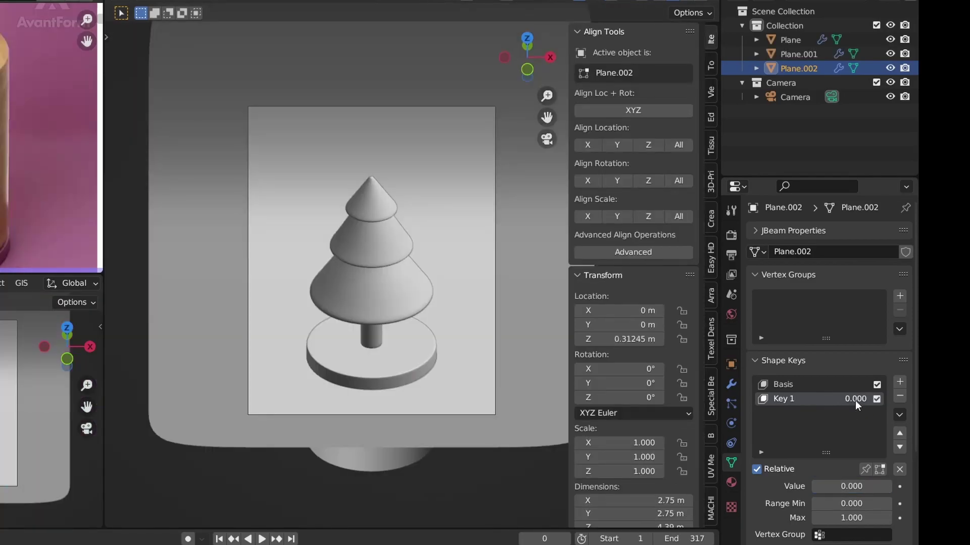
drag(855, 401, 876, 412)
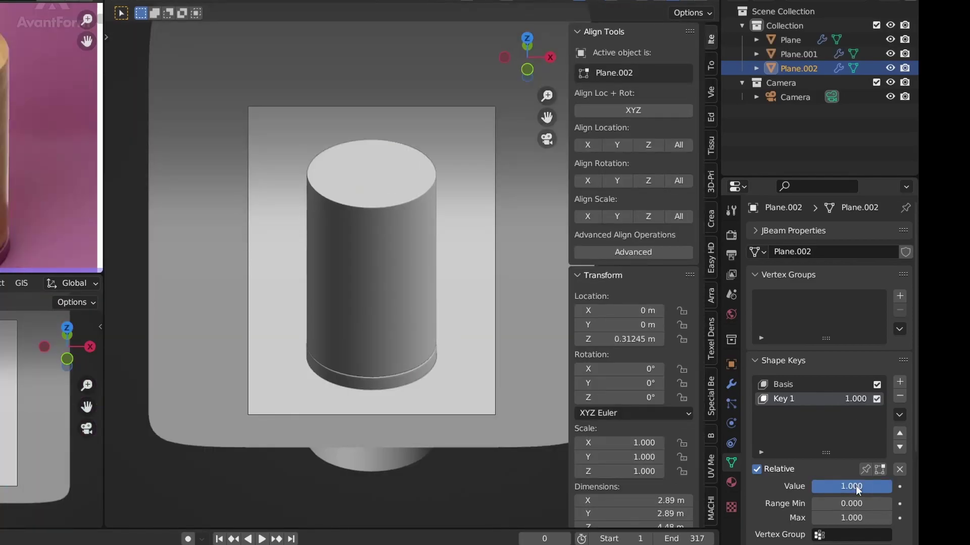
click(900, 486)
key(space)
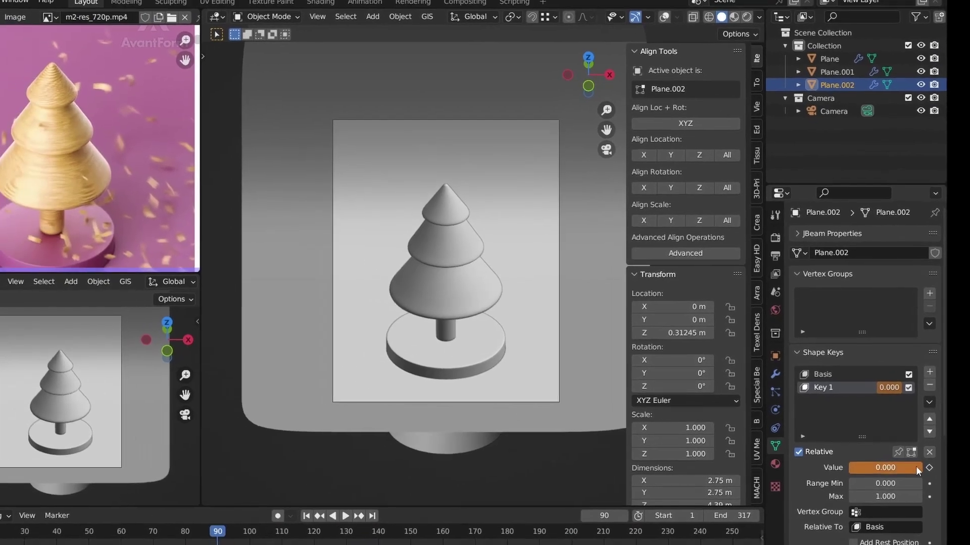
At frame 92, add a sphere empty and parent both tree meshes to it, keeping transforms.
click(133, 544)
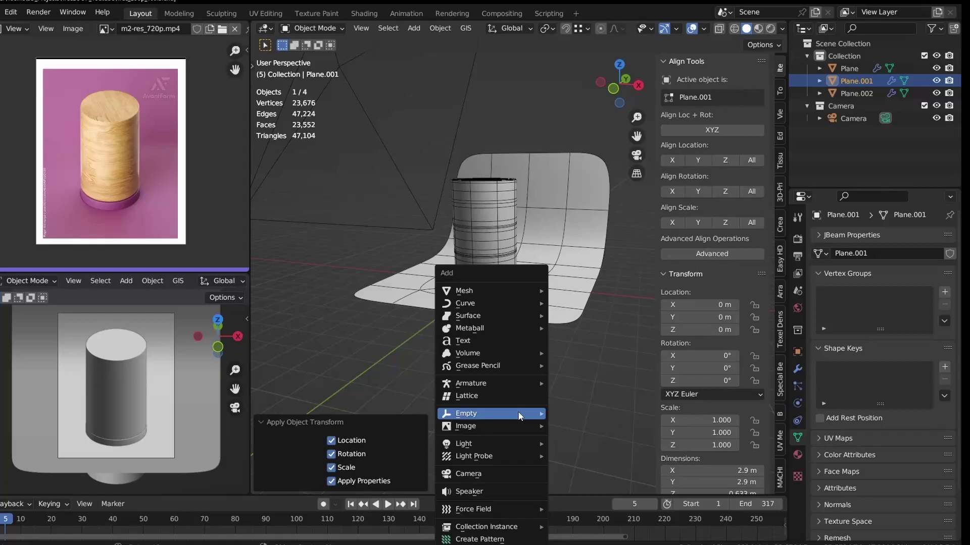
mouse_move(517, 410)
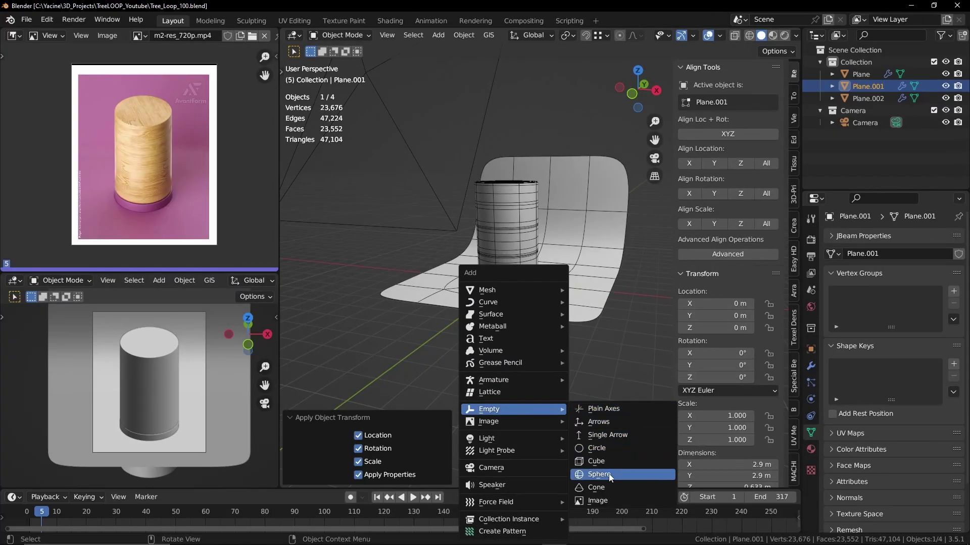
click(611, 475)
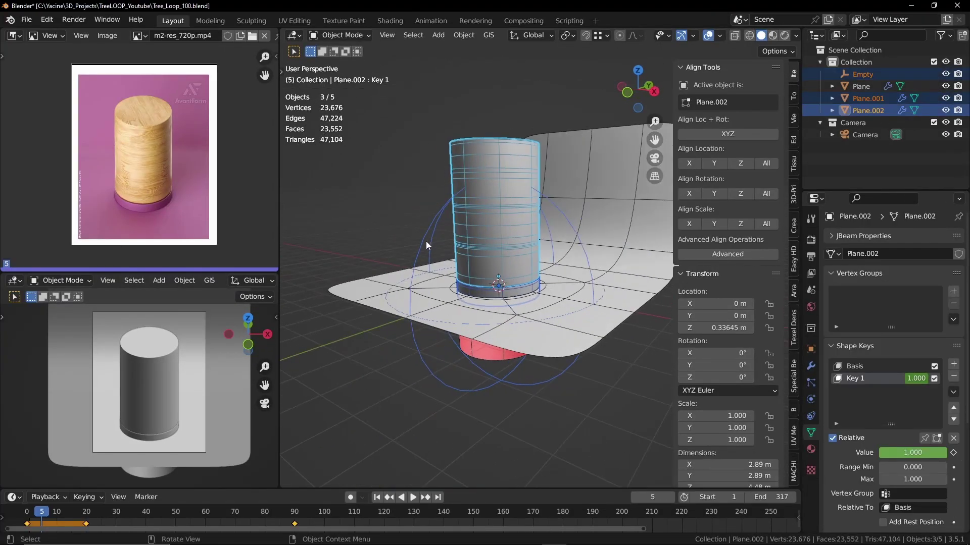
shift+click(432, 238)
key(ctrl+p)
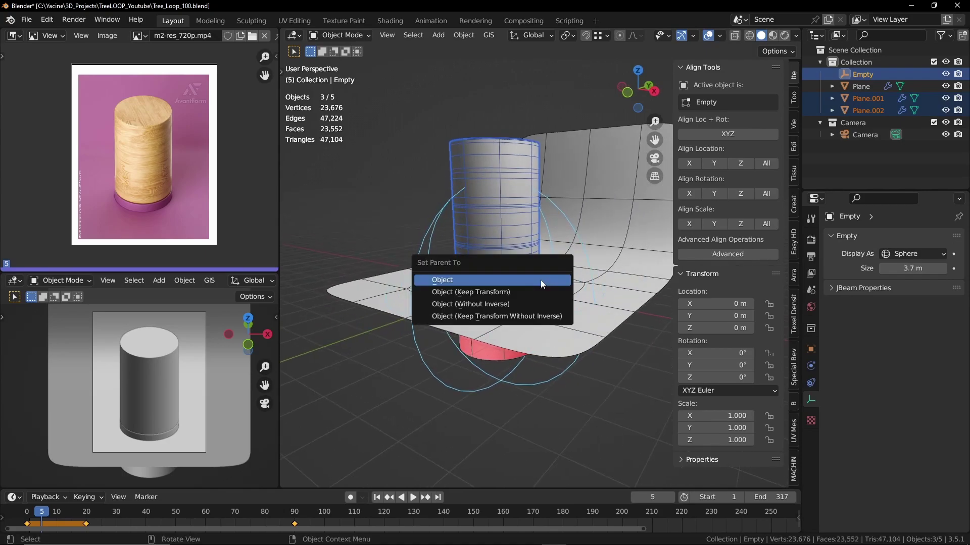
click(502, 293)
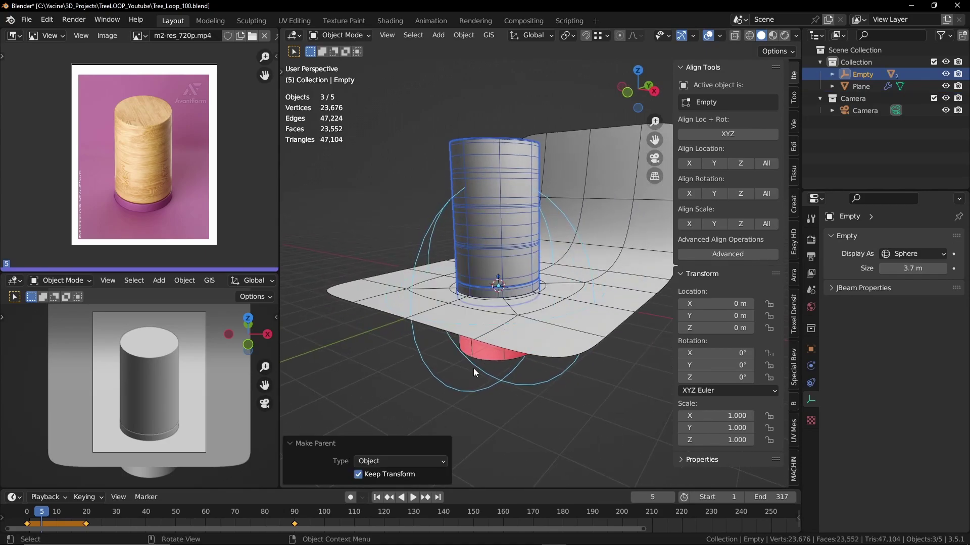
Select only the empty, cancel a stray move, and scrub back to frame 8.
click(474, 369)
key(g)
right_click(449, 342)
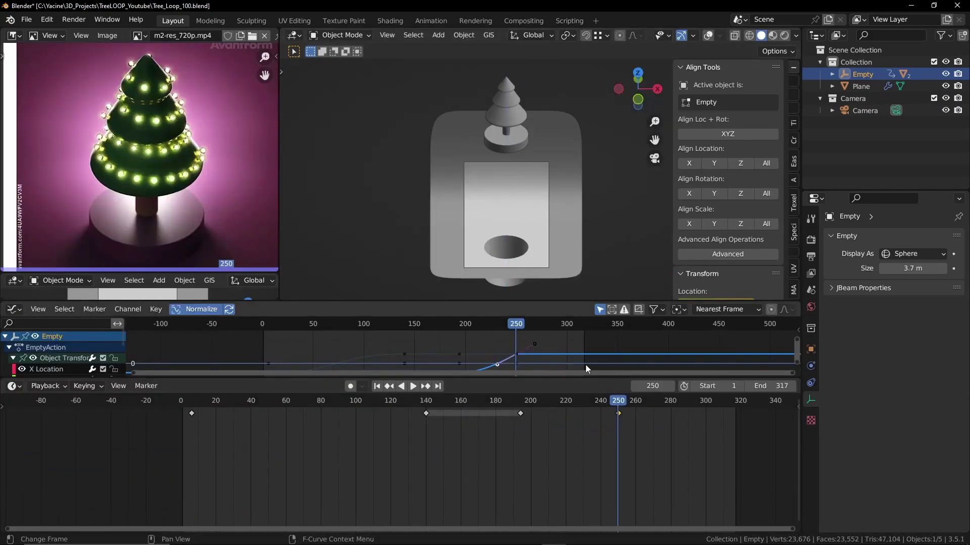
drag(207, 402, 615, 410)
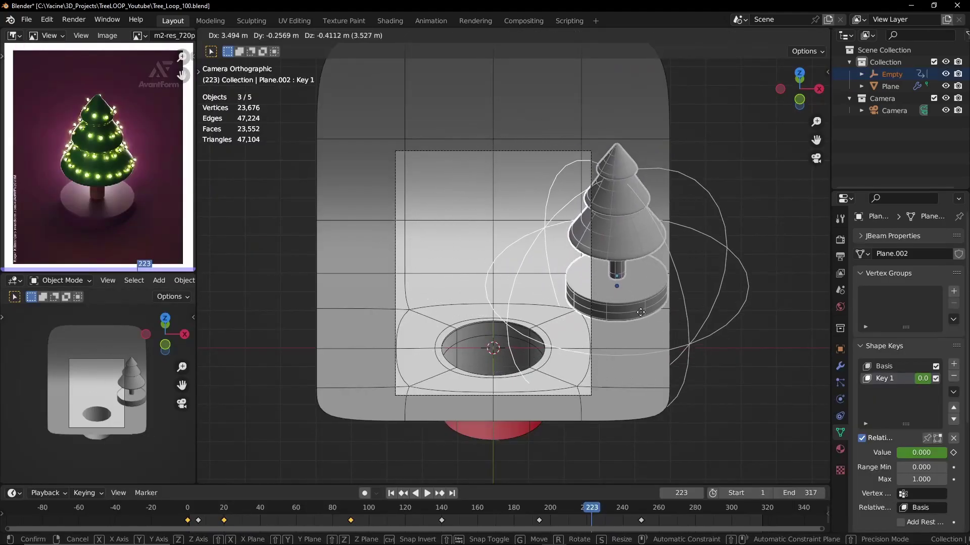
Duplicate the tree objects with their empty and move the copy down along Z.
key(Escape)
key(shift+d)
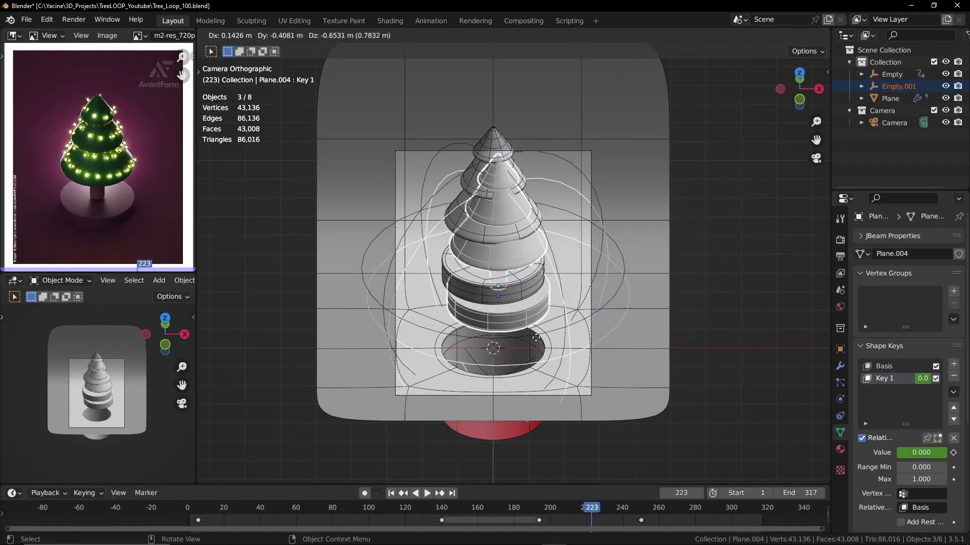
key(z)
click(574, 425)
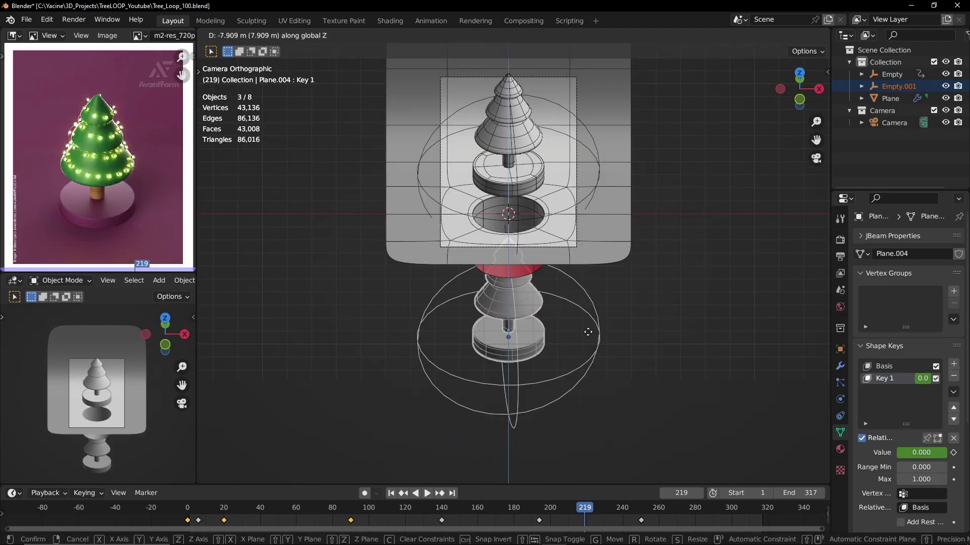
scroll(580, 383, down, 2)
click(586, 362)
key(g)
click(592, 365)
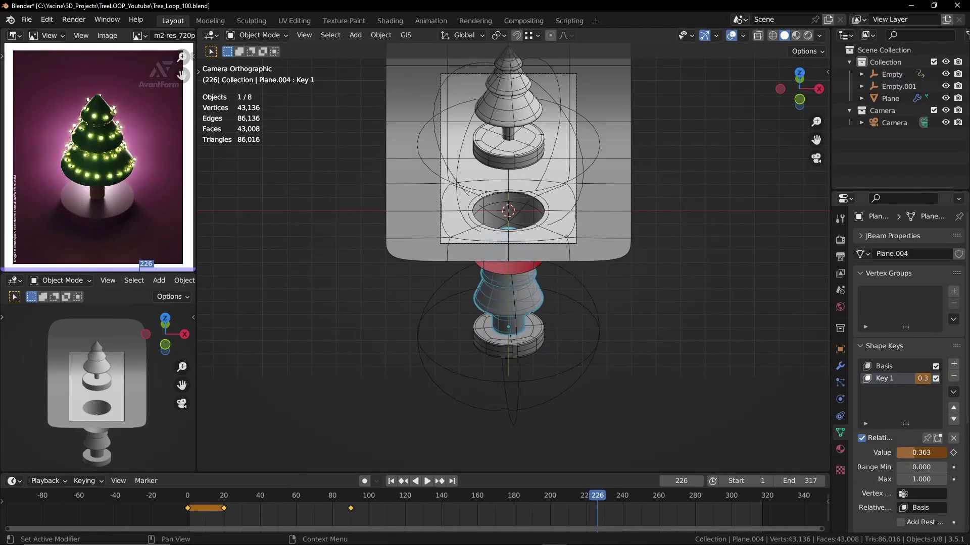
Morph the copy fully into a cylinder and raise Empty.001 by 8.225 m along Z.
drag(921, 452, 944, 453)
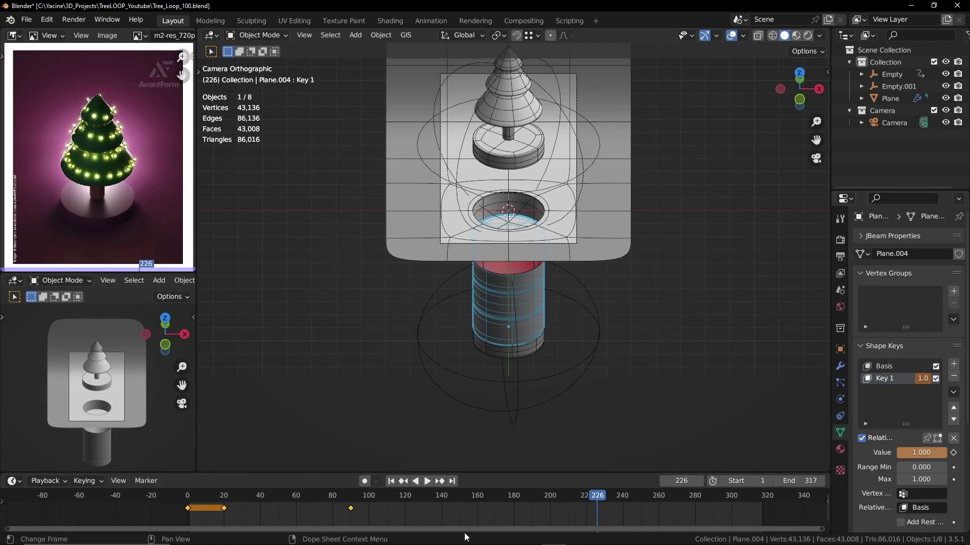
drag(167, 507, 168, 508)
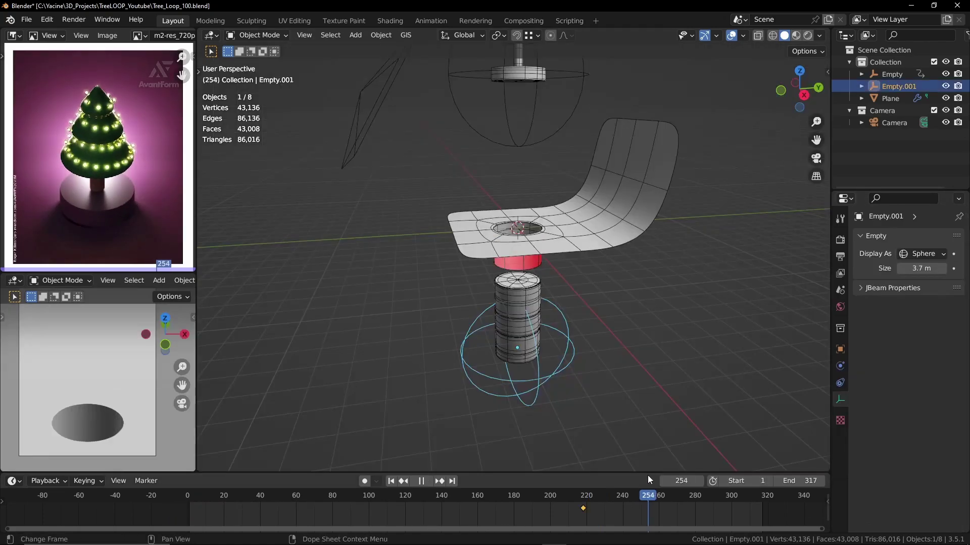
key(space)
key(g)
key(z)
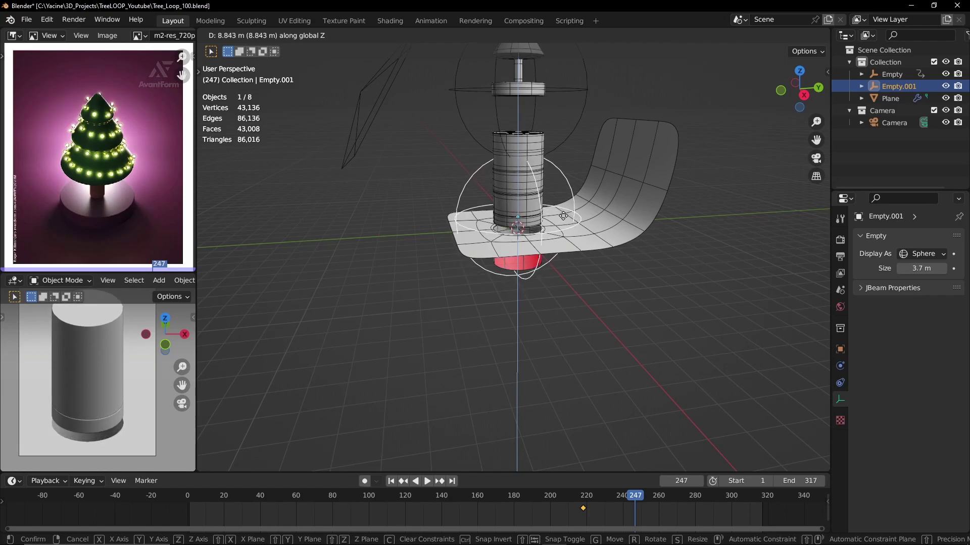
click(579, 224)
key(n)
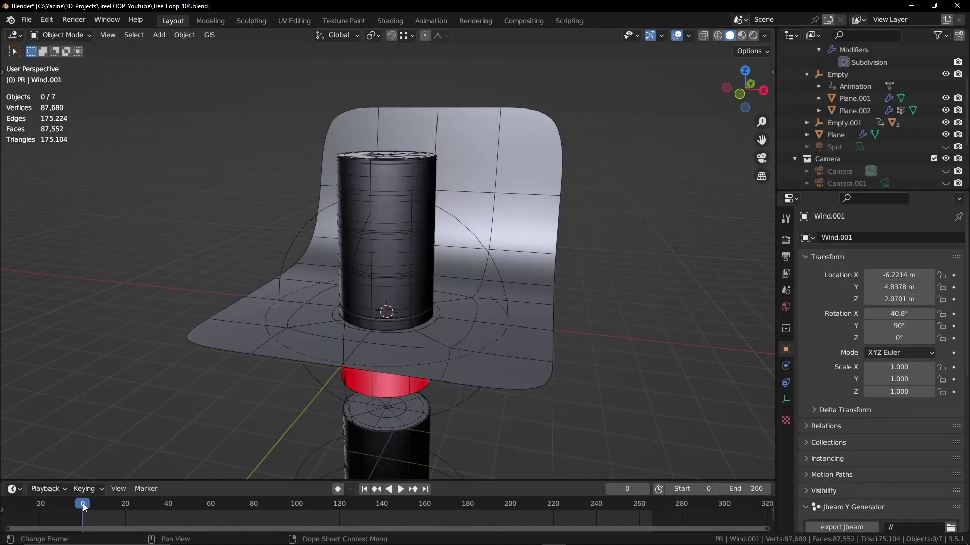
drag(84, 507, 661, 487)
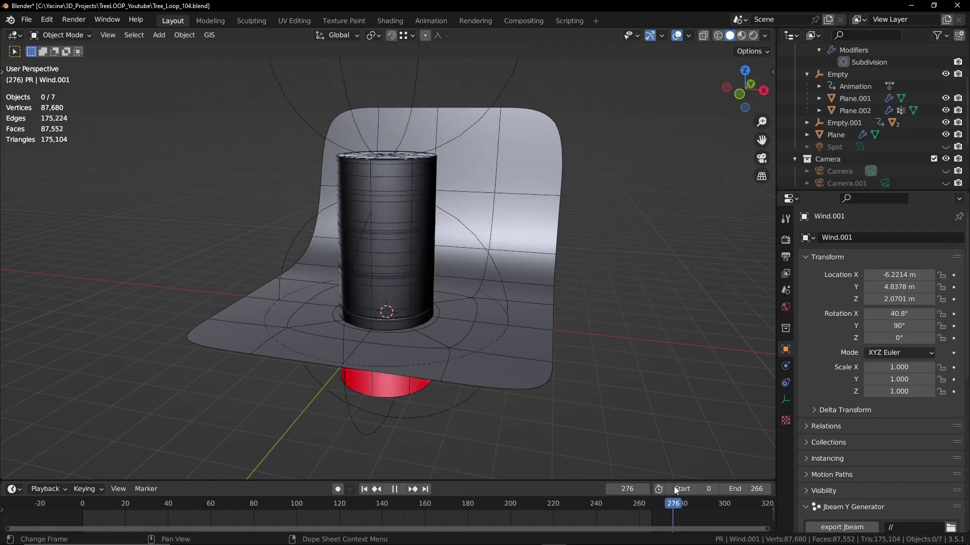
Jump between frame 0 and the last frame 266 to compare the loop's ends.
key(Escape)
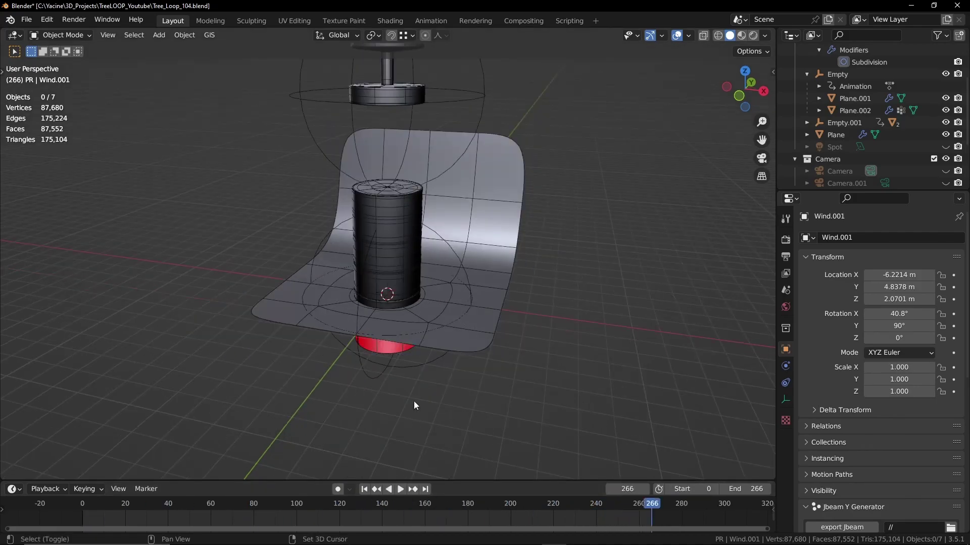
key(shift+Right)
key(shift+Left)
key(shift+Right)
key(shift+Left)
key(shift+Right)
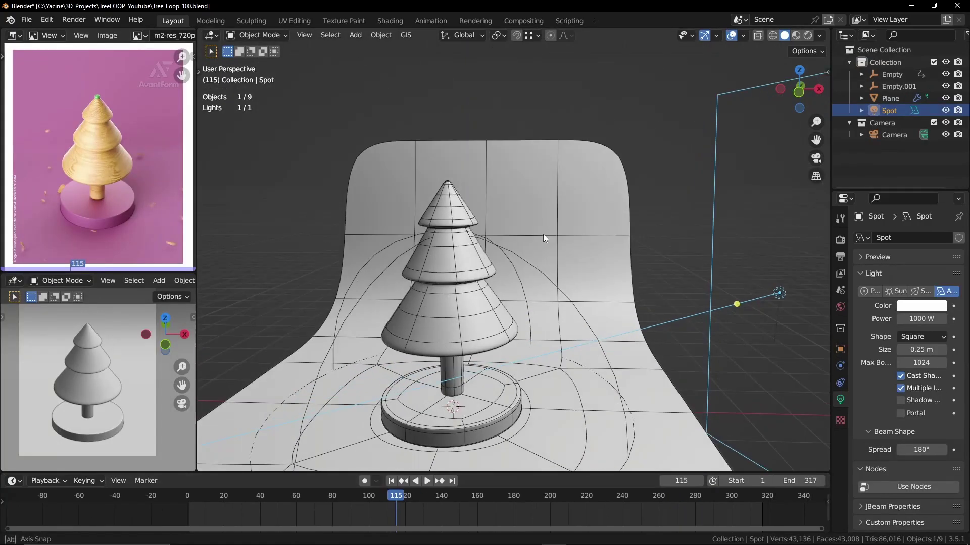
Add a cube and reshape it by moving its face along Z, ending at frame 102.
key(shift+a)
click(621, 84)
key(g)
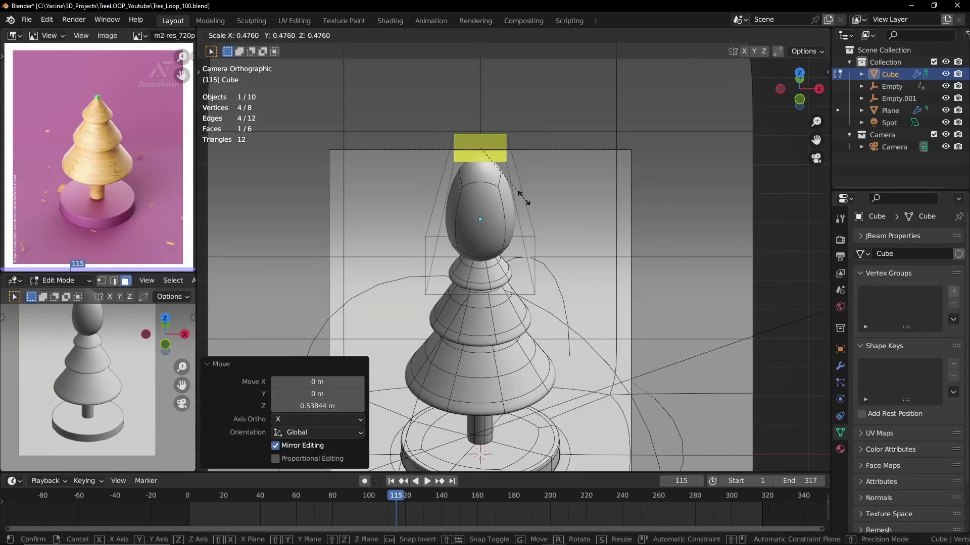
key(s)
key(g)
key(z)
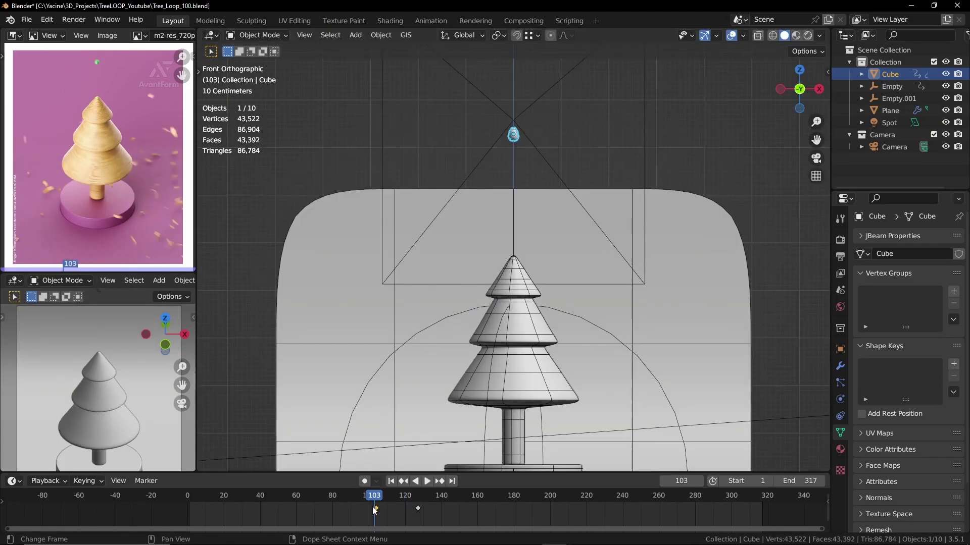
click(375, 508)
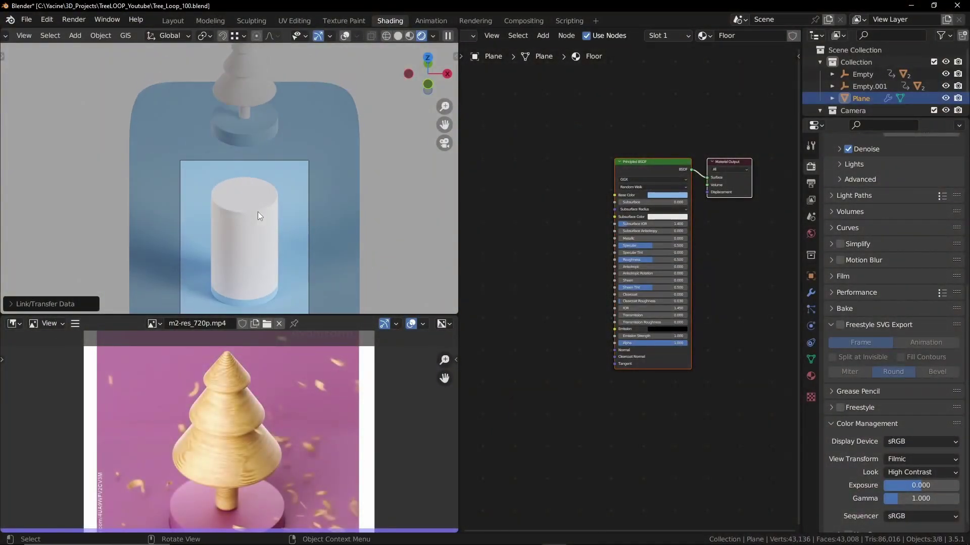
Select the cylinder to bring up its Wood material nodes.
click(257, 216)
key(shift+alt+z)
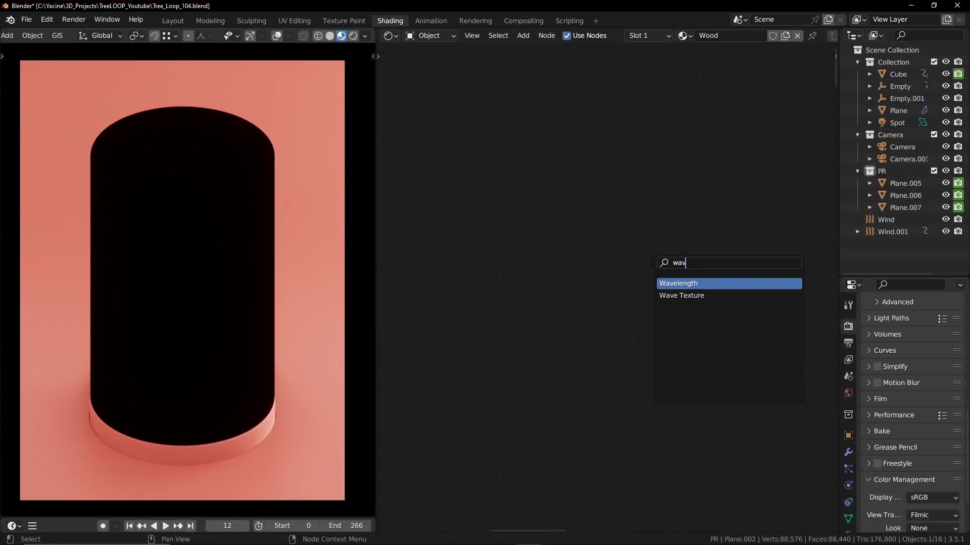
Add a Wave Texture with Mapping and Object texture coordinates, wave Scale 1.3.
key(Down)
key(Return)
click(580, 222)
key(ctrl+t)
drag(542, 213, 543, 258)
click(666, 259)
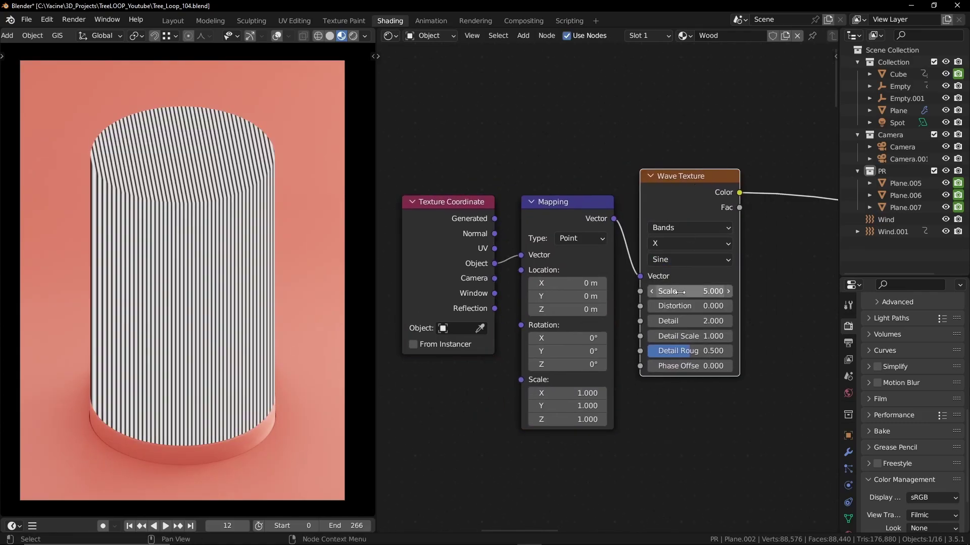
drag(677, 291, 693, 297)
Make the wave Z Rings with Saw profile, add detail and distortion, Mapping X 2.69, Scale Z 0.2.
click(690, 228)
click(675, 242)
click(670, 243)
click(659, 279)
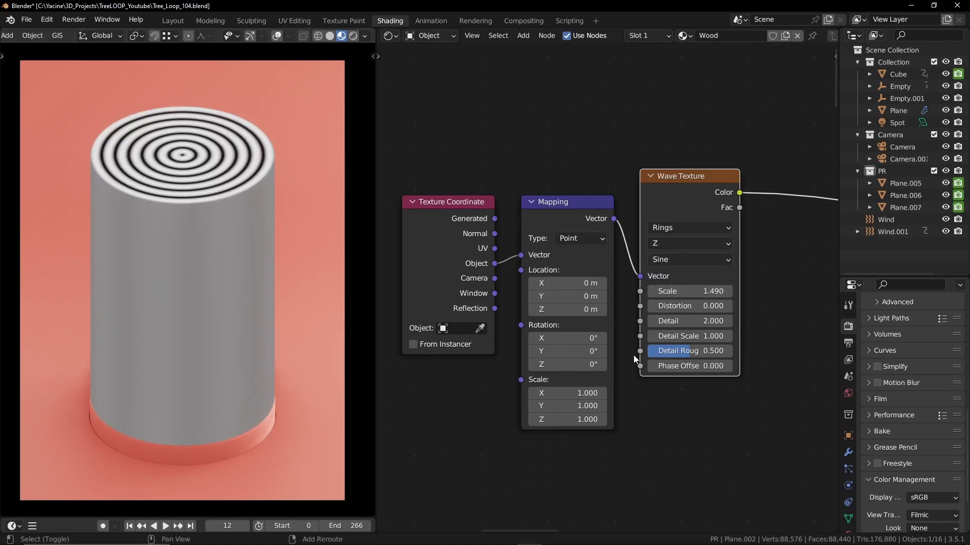
drag(565, 284, 606, 284)
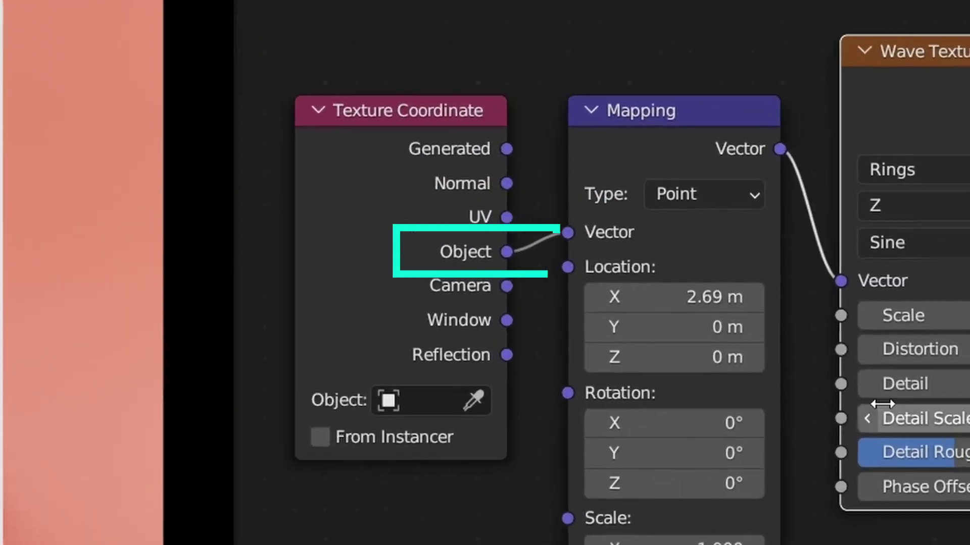
click(690, 260)
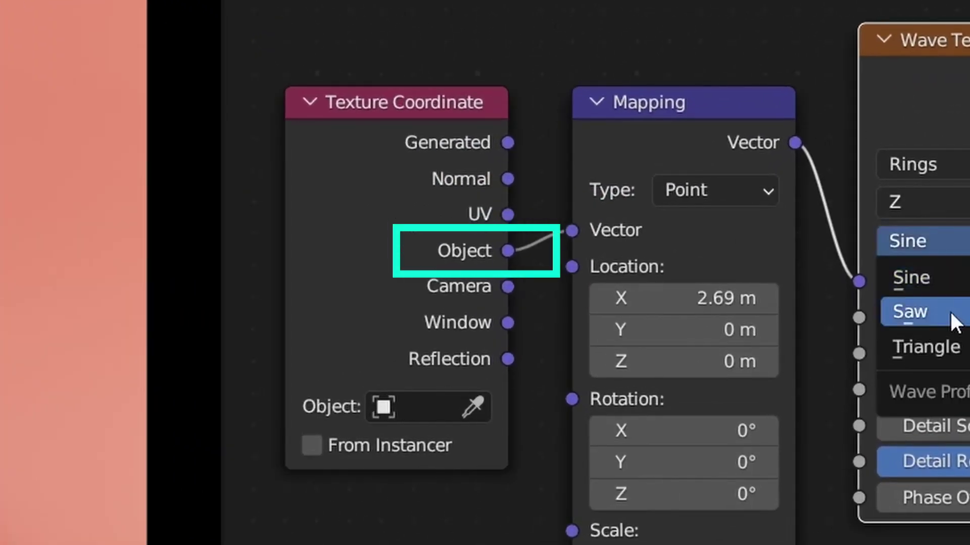
click(951, 315)
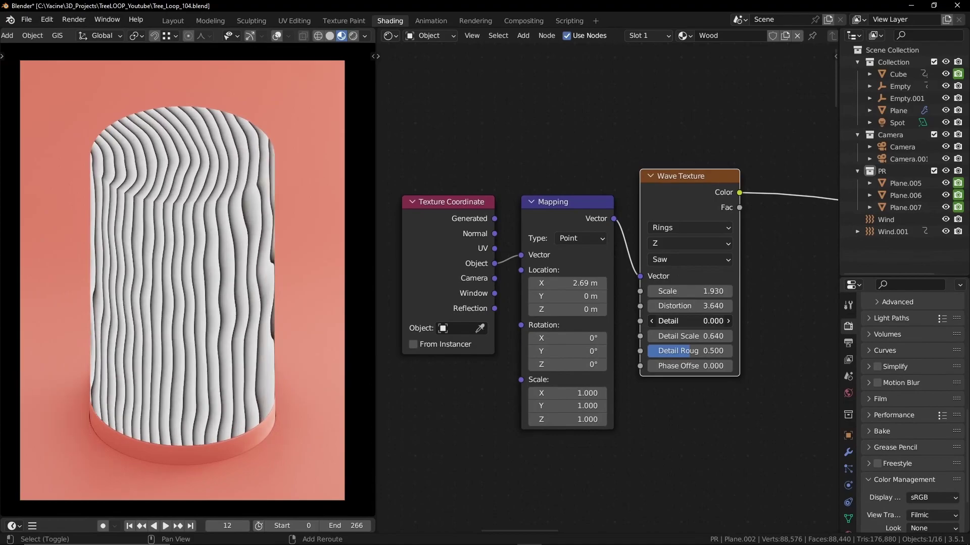
drag(689, 321, 702, 321)
drag(689, 306, 717, 306)
click(584, 419)
text(0.2)
key(Return)
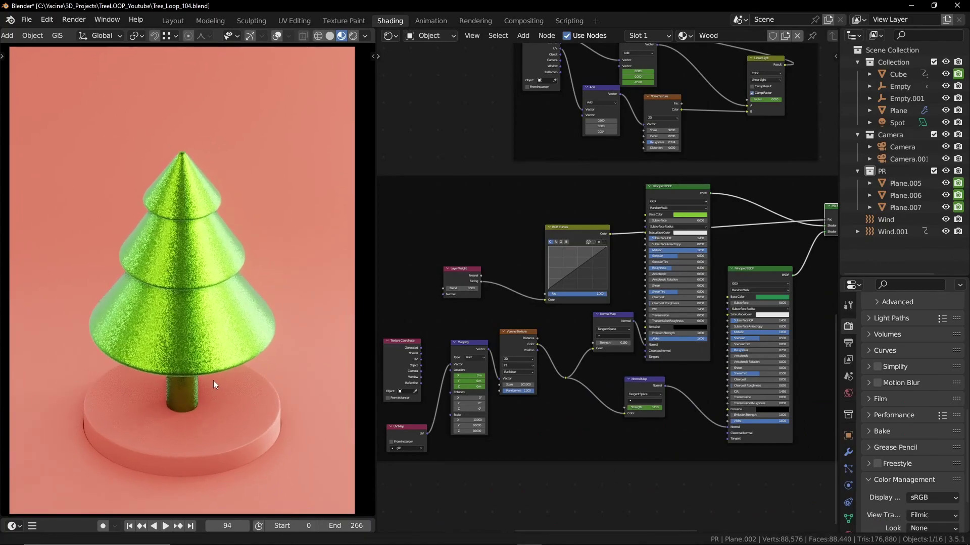
Set the tree's Mix Shader Fac to 0.965, favouring the glittery green paint over white.
key(ctrl+space)
middle_drag(668, 314, 662, 315)
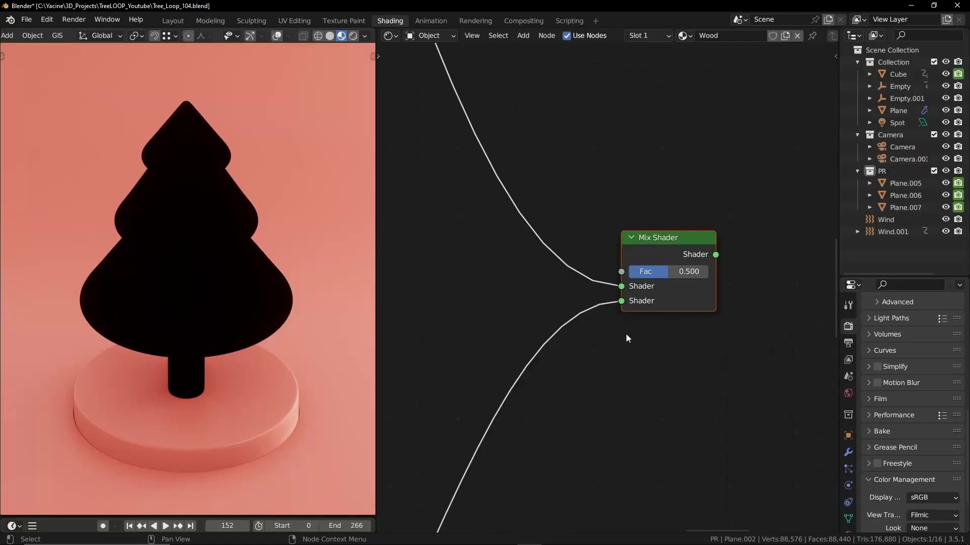
scroll(626, 334, up, 2)
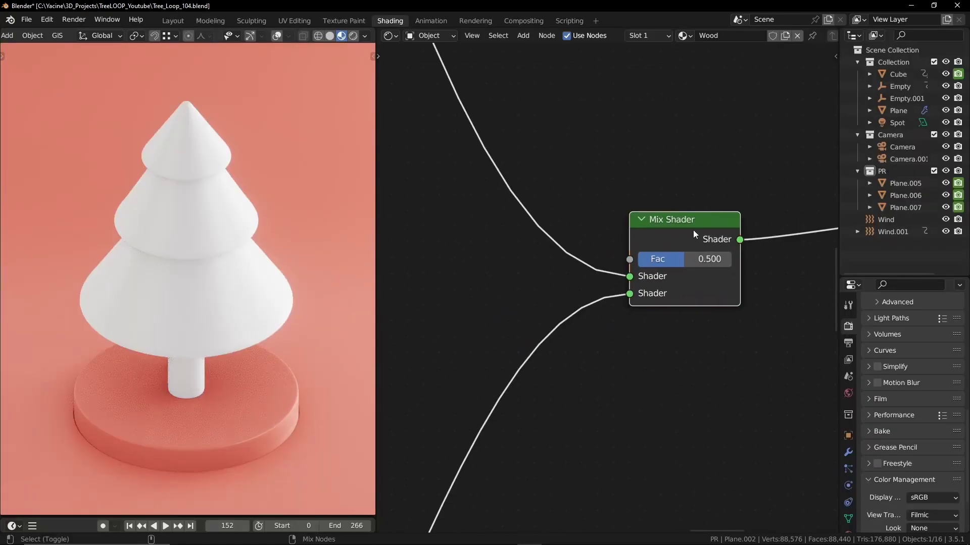
drag(693, 259, 731, 259)
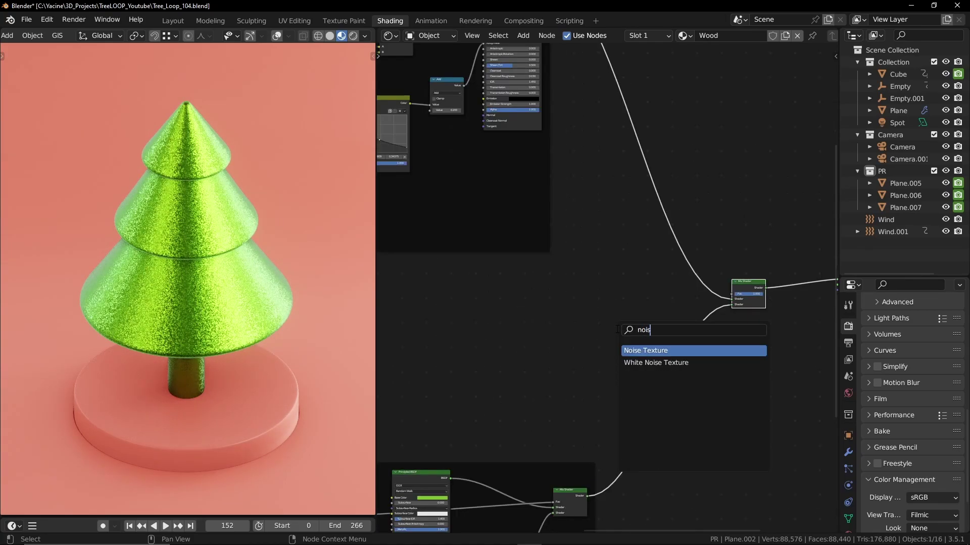
Feed a Noise Texture into the ColorRamp, set Constant interpolation, and shift its stops.
click(440, 287)
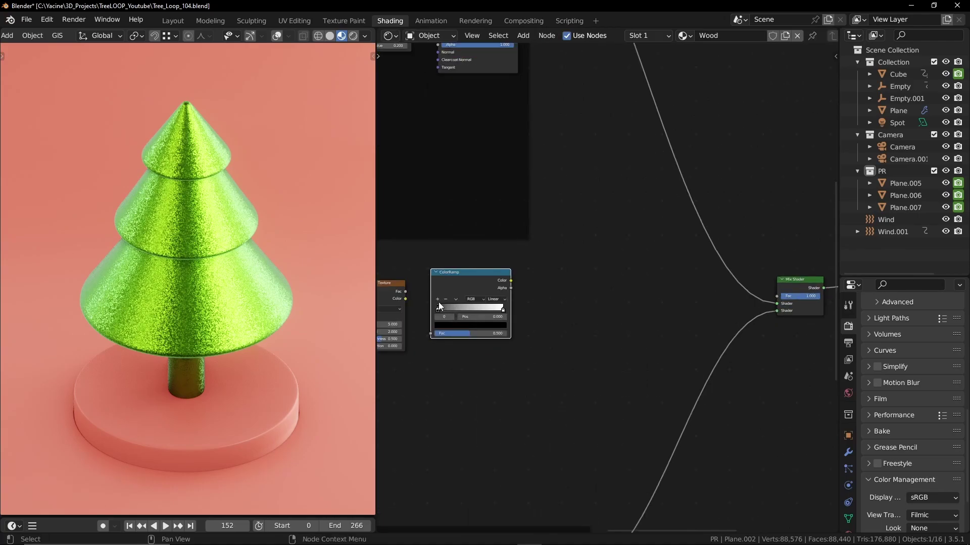
scroll(438, 302, up, 3)
drag(460, 283, 493, 336)
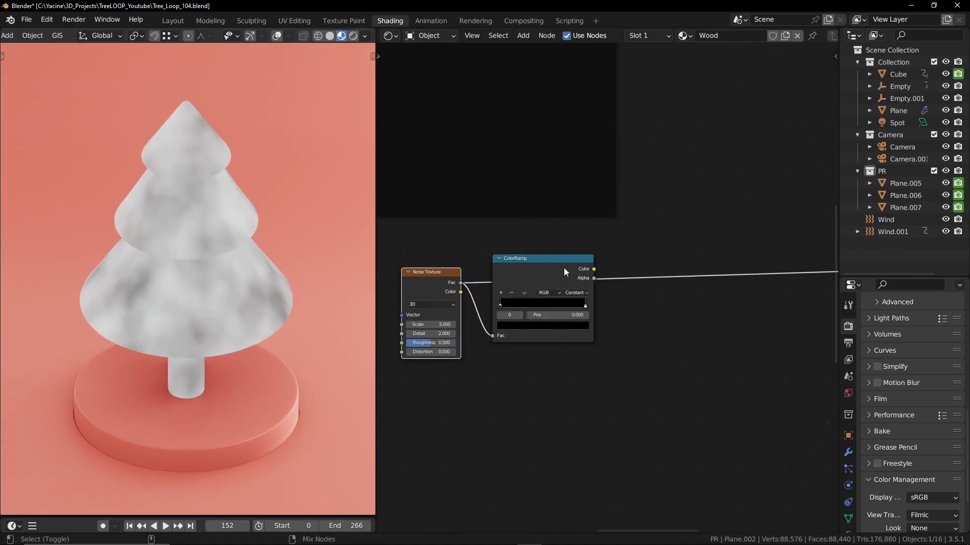
click(576, 292)
click(563, 267)
drag(585, 305, 545, 305)
middle_drag(787, 361, 587, 360)
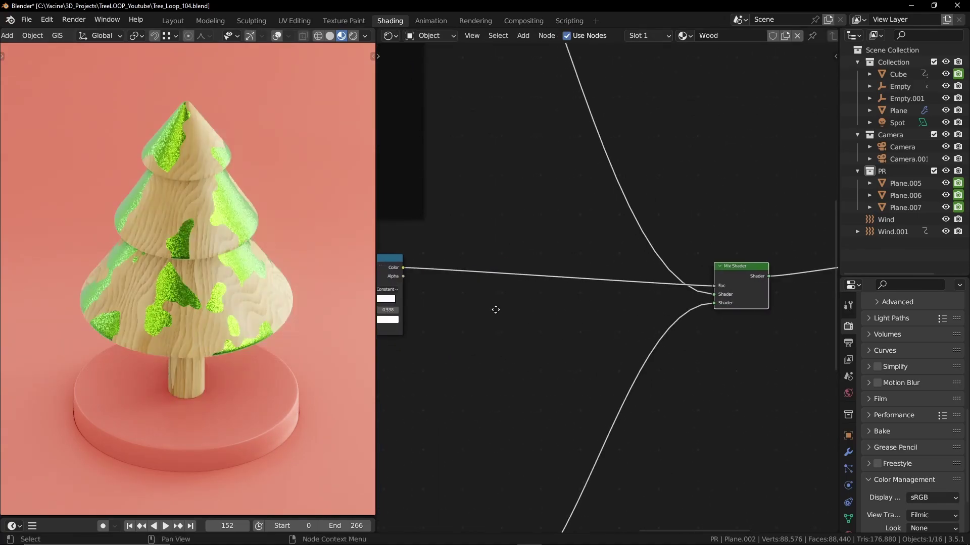
middle_drag(366, 304, 468, 295)
mouse_move(454, 295)
mouse_down()
mouse_move(435, 298)
mouse_move(445, 299)
mouse_up()
Preview the Greater Than mask on the tree and lower the Add node's Z to -0.166.
scroll(548, 277, down, 3)
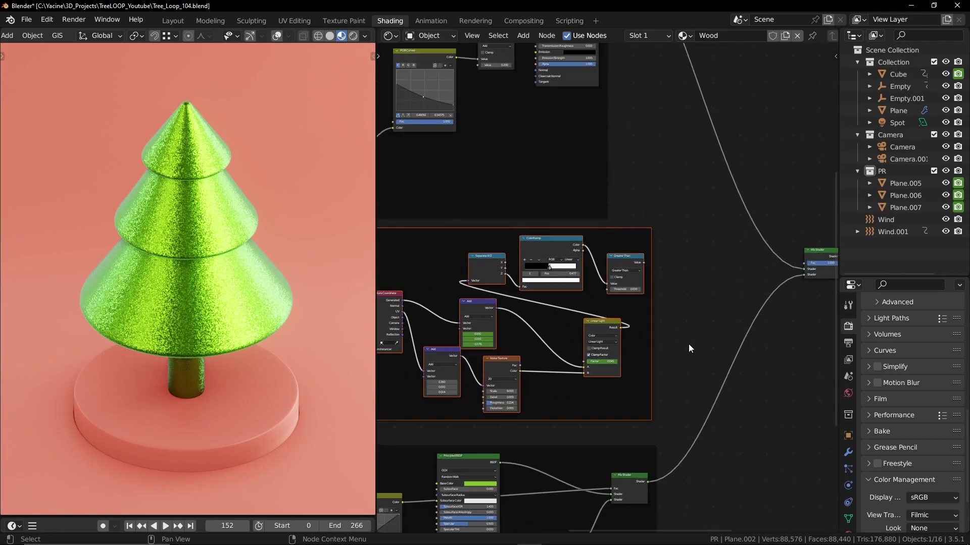
middle_drag(689, 344, 666, 344)
scroll(665, 344, up, 2)
ctrl+shift+click(606, 242)
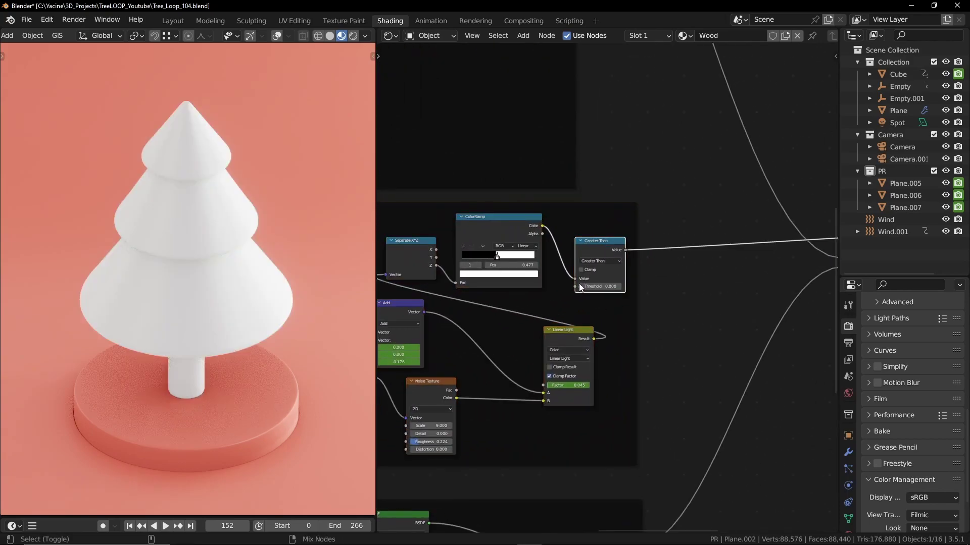
middle_drag(572, 290, 747, 260)
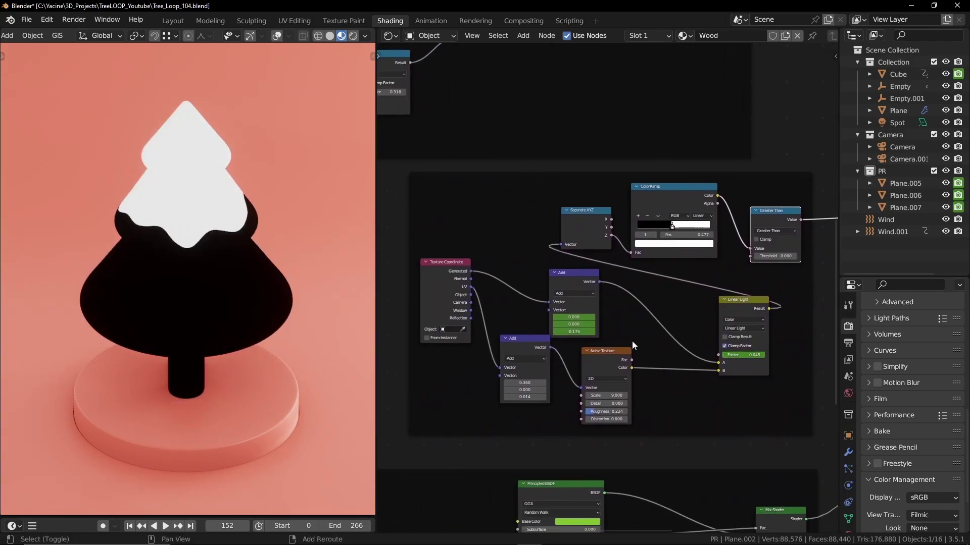
mouse_move(571, 331)
mouse_down()
mouse_move(540, 332)
mouse_move(566, 331)
mouse_move(556, 332)
mouse_up()
Set the Add node's Z offset to 0.004 to reshape the white drip region.
key(ctrl+space)
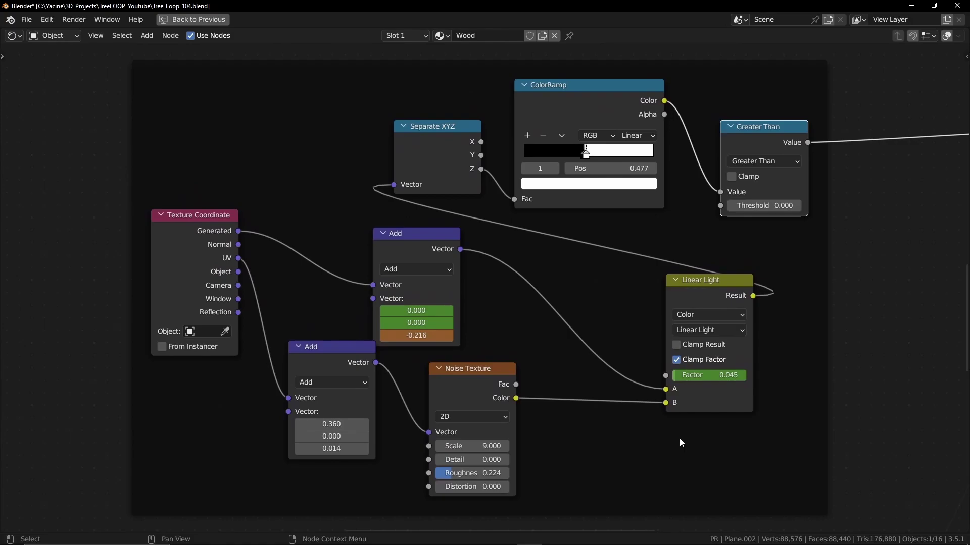
key(ctrl+space)
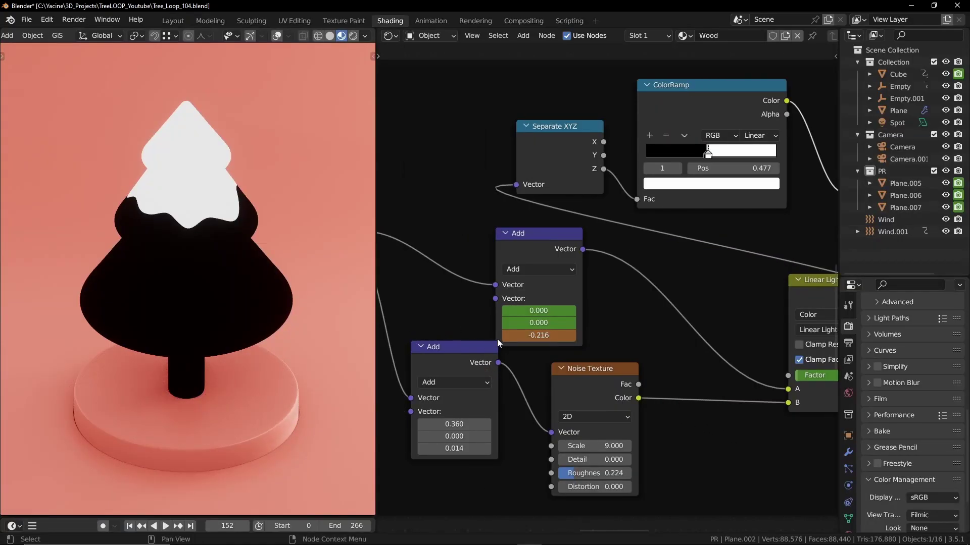
scroll(524, 345, up, 4)
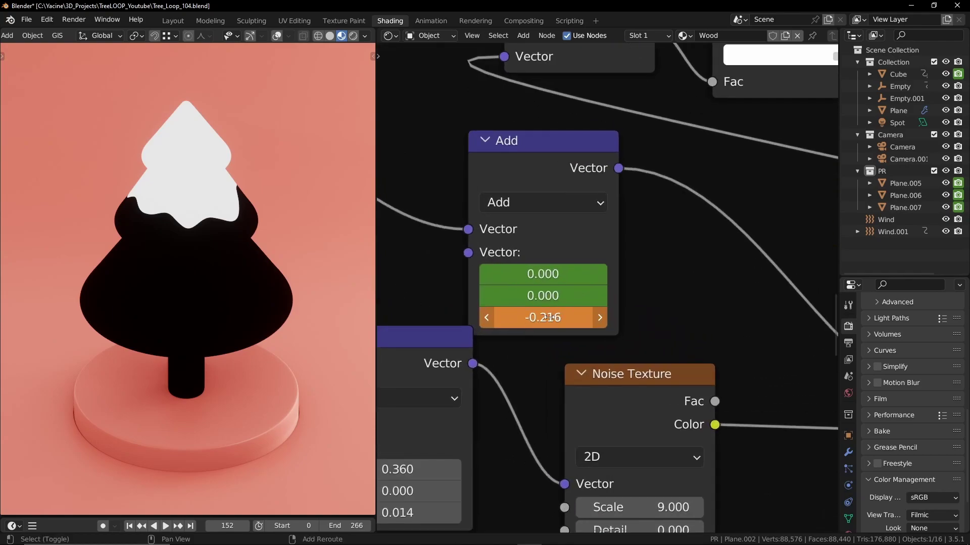
drag(610, 360, 639, 360)
scroll(540, 306, down, 8)
scroll(540, 306, up, 2)
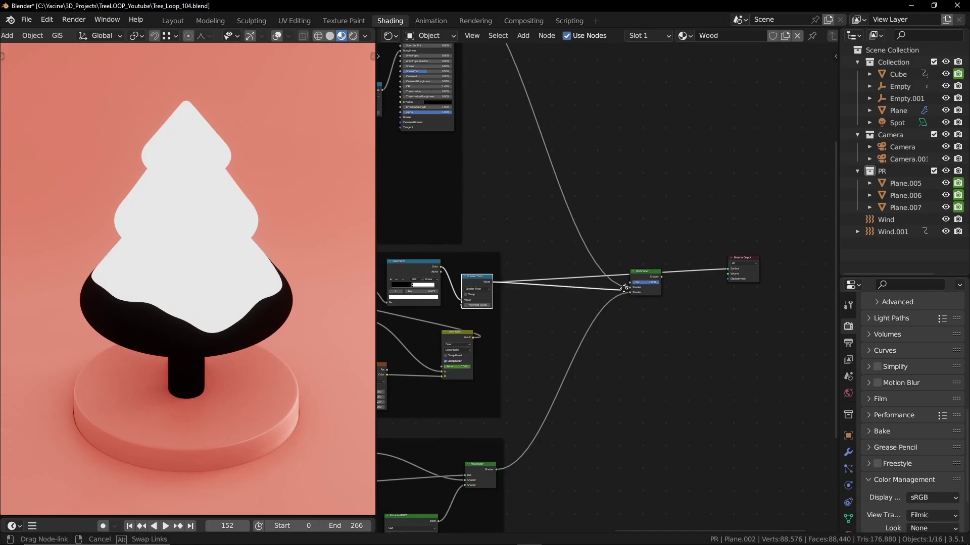
Preview the final Mix Shader material and raise the Add node's Z offset to grow the green paint.
ctrl+shift+click(647, 274)
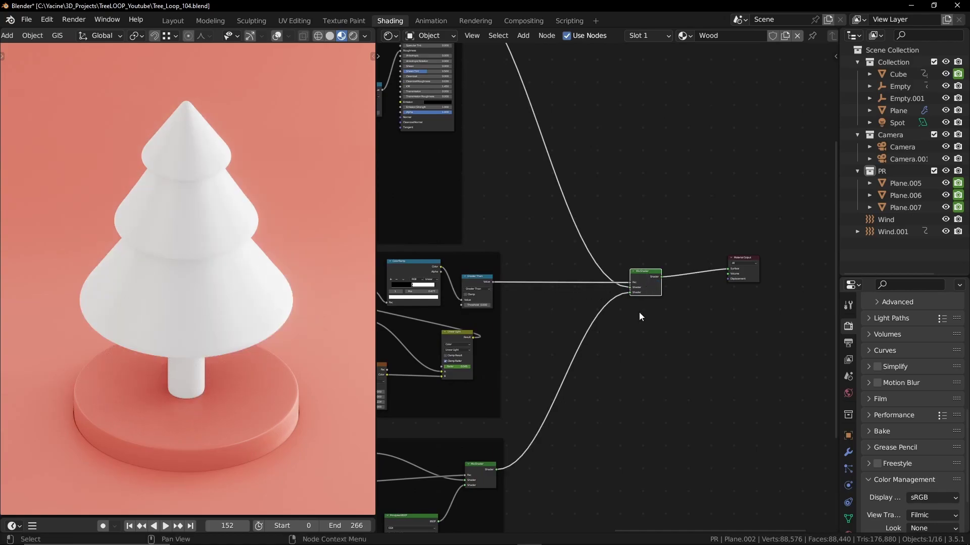
scroll(638, 316, up, 3)
scroll(642, 331, down, 5)
scroll(627, 343, down, 4)
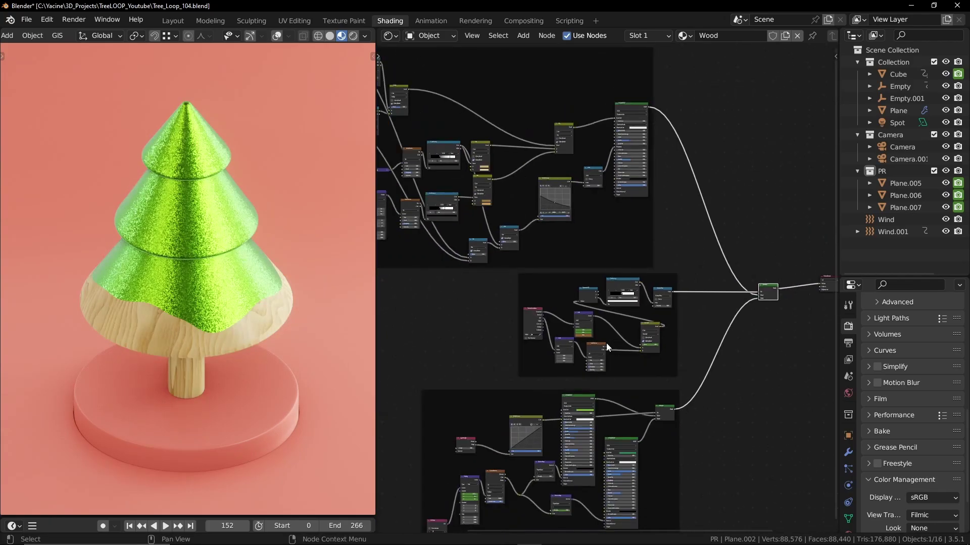
key(ctrl+space)
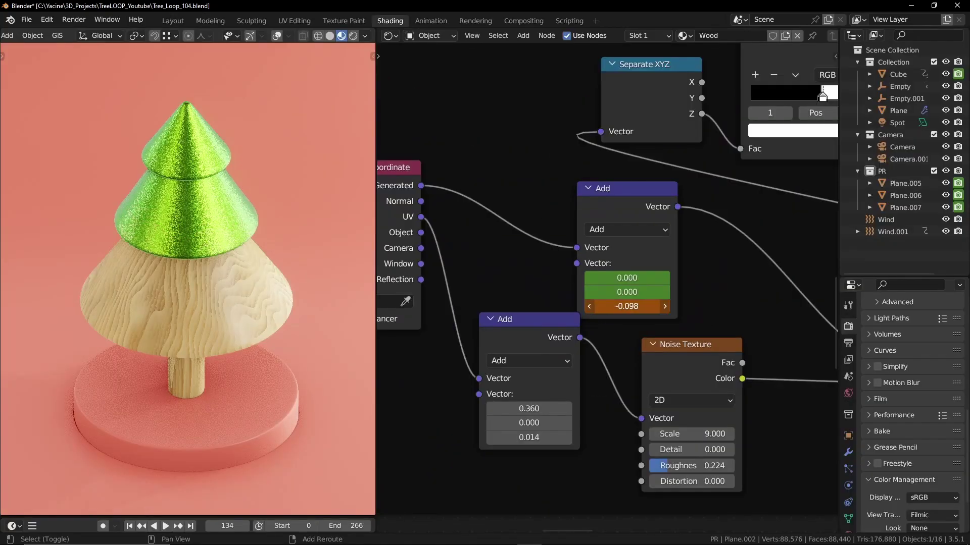
mouse_move(627, 306)
mouse_down()
mouse_move(637, 306)
mouse_move(606, 306)
mouse_move(638, 306)
mouse_move(629, 311)
mouse_up()
Preview the Greater Than and ColorRamp outputs, then link Displacement into the Material Output.
scroll(629, 308, up, 1)
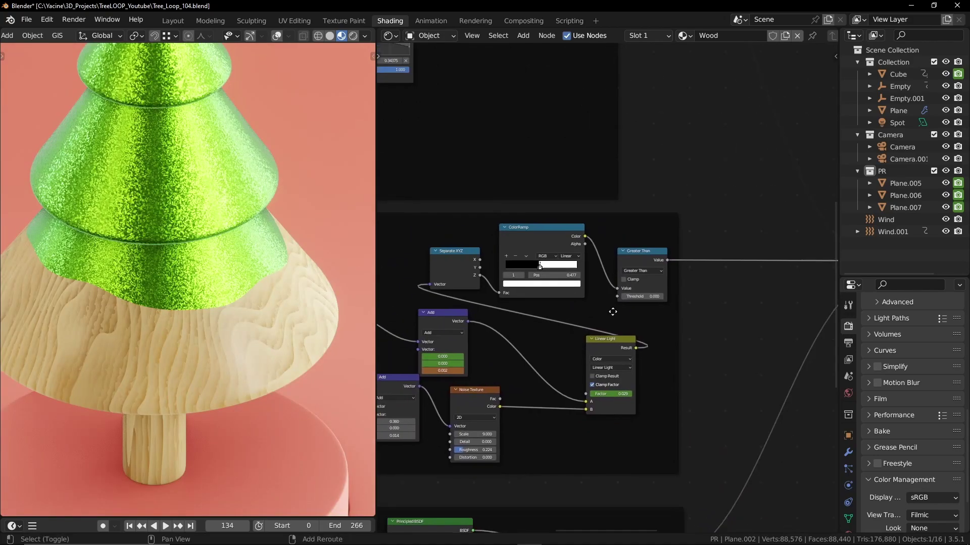
scroll(583, 258, up, 2)
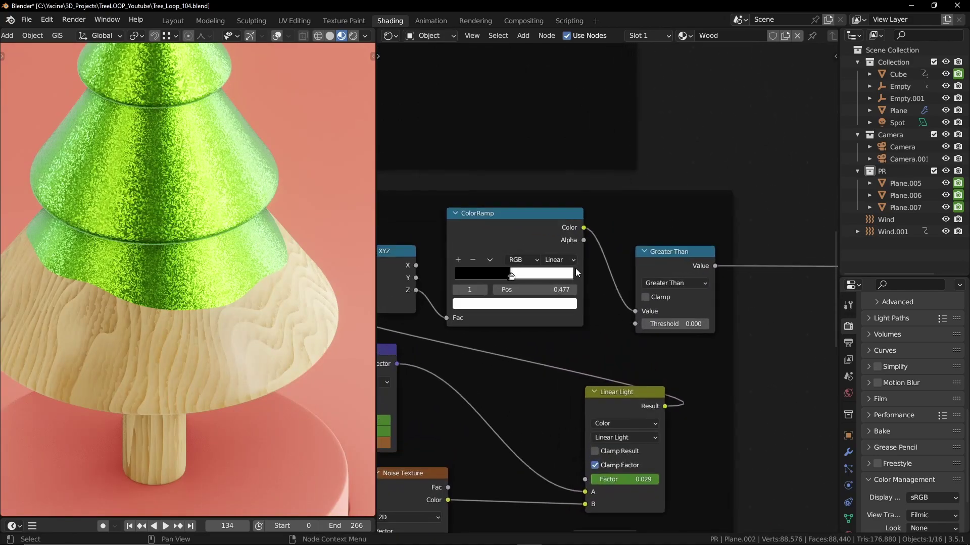
ctrl+shift+click(675, 257)
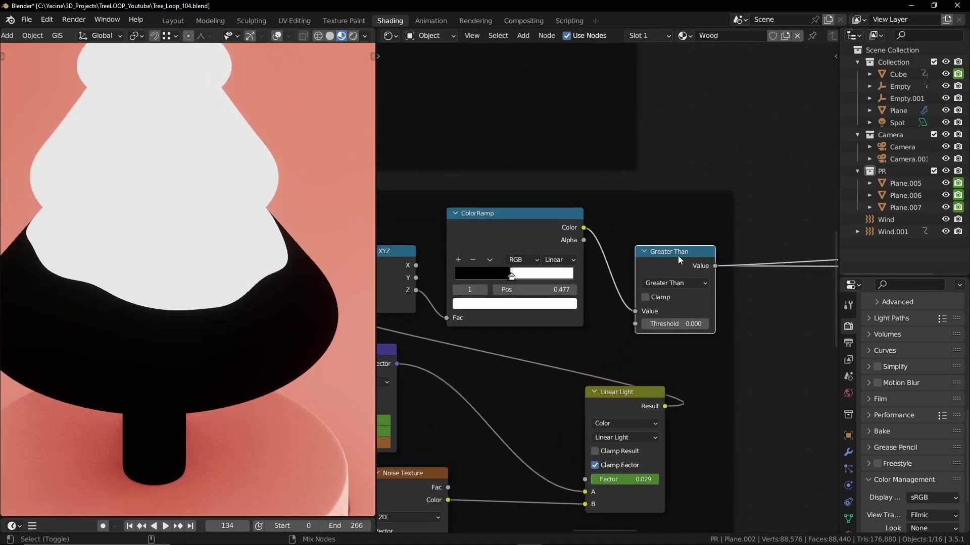
ctrl+shift+click(540, 225)
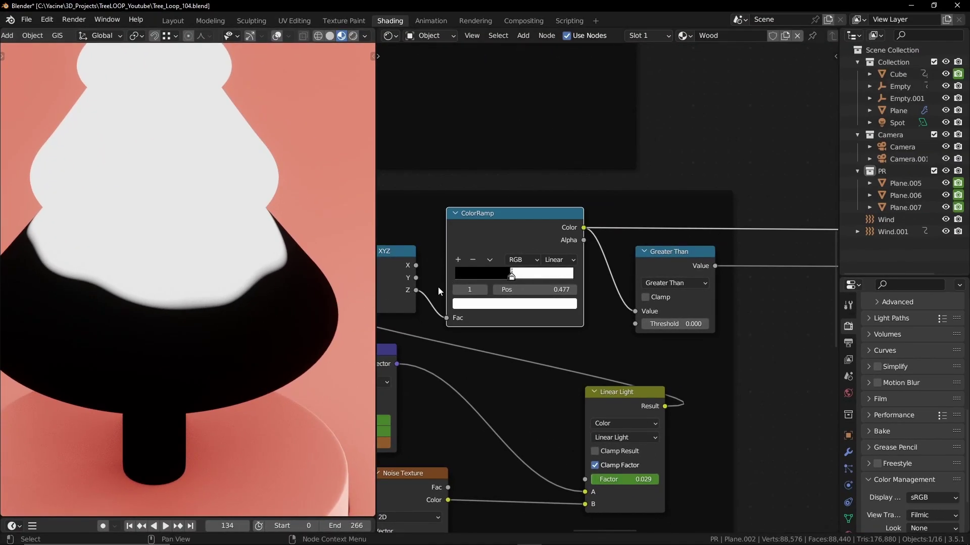
scroll(645, 335, down, 2)
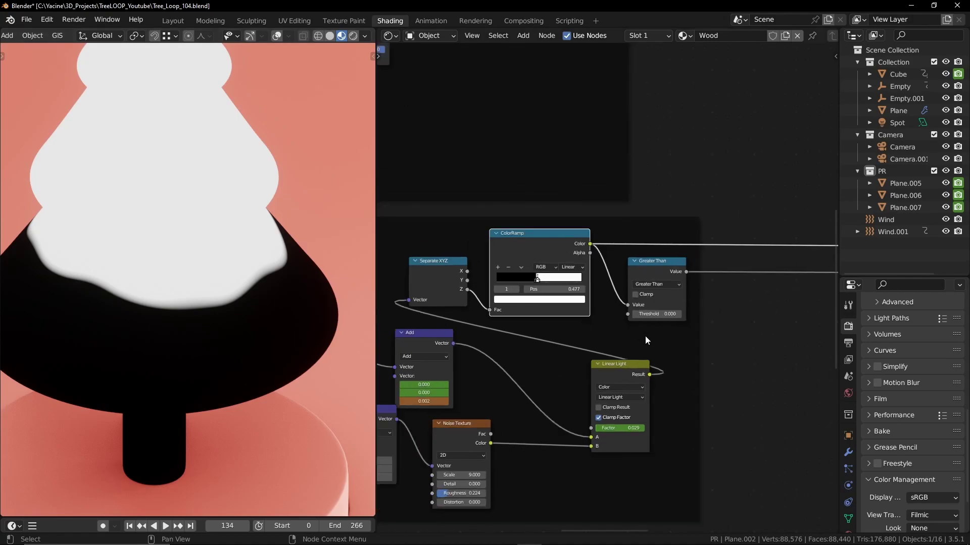
drag(639, 280, 647, 283)
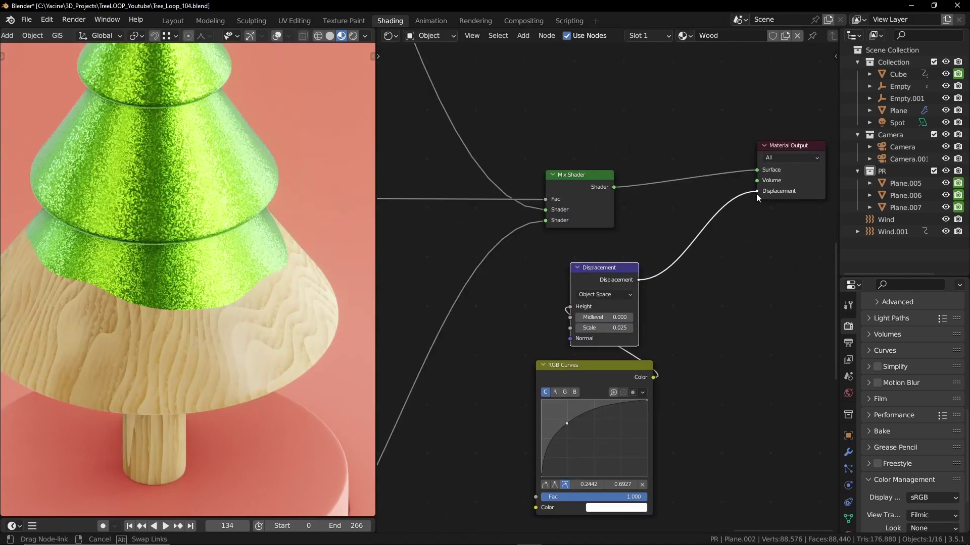
drag(756, 193, 756, 193)
Connect the ColorRamp Color output into the RGB Curves Color input.
key(ctrl+space)
middle_drag(364, 183, 288, 120)
drag(305, 126, 631, 281)
drag(703, 302, 699, 465)
scroll(682, 416, up, 1)
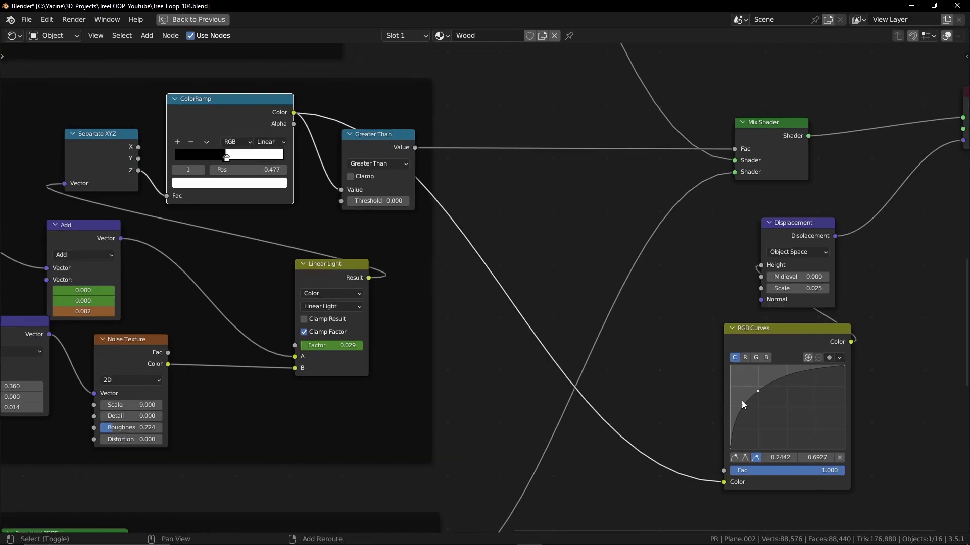
mouse_move(790, 384)
middle_down()
mouse_move(669, 380)
mouse_move(675, 374)
middle_up()
Switch the viewport to Rendered shading and bring the mask nodes into view.
key(ctrl+space)
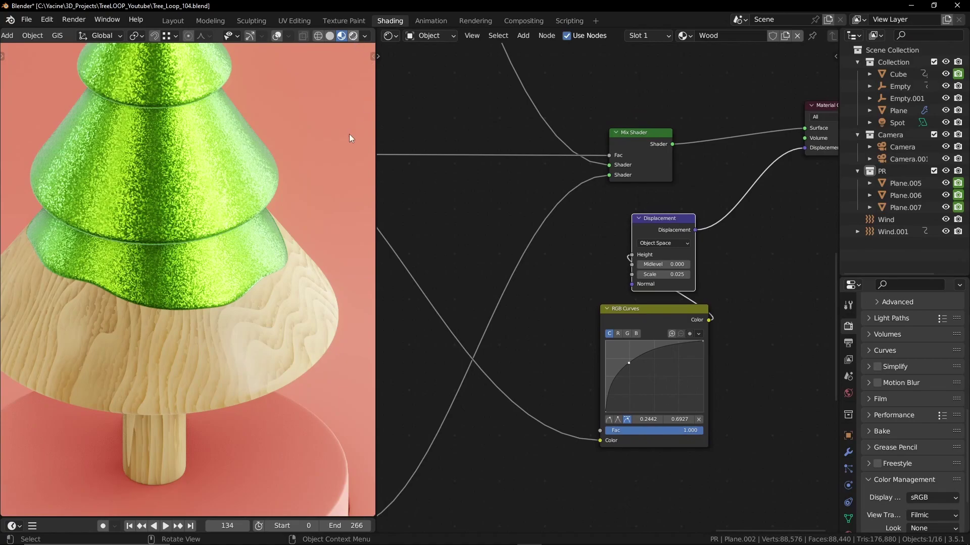
key(z)
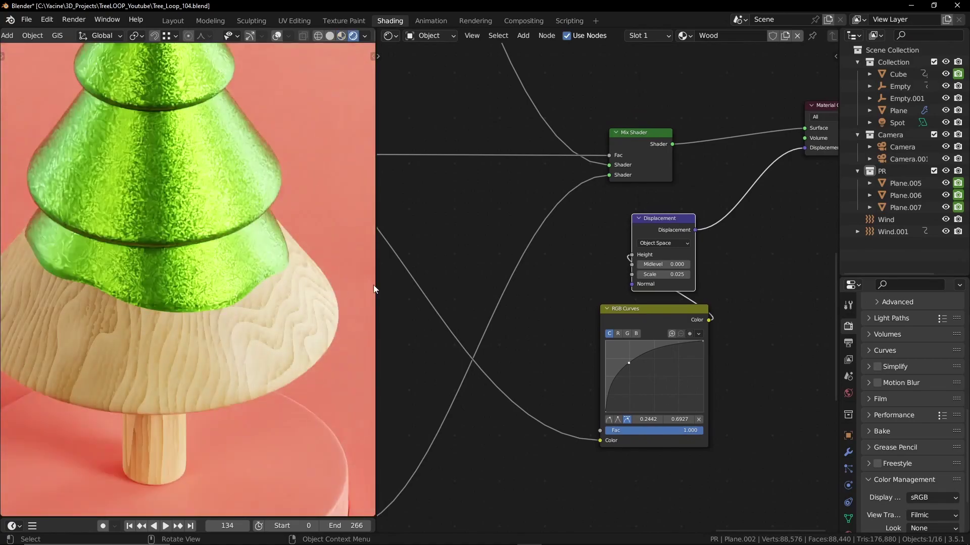
middle_drag(383, 292, 530, 316)
middle_drag(616, 340, 642, 317)
scroll(856, 430, down, 2)
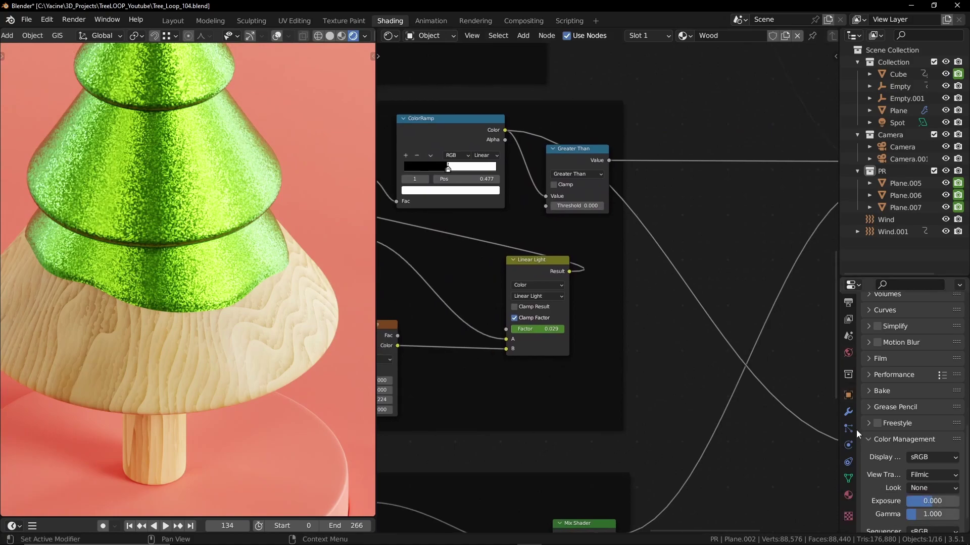
Set the Wood material's displacement method to Displacement Only and show the object's modifiers.
click(849, 493)
drag(838, 440, 768, 440)
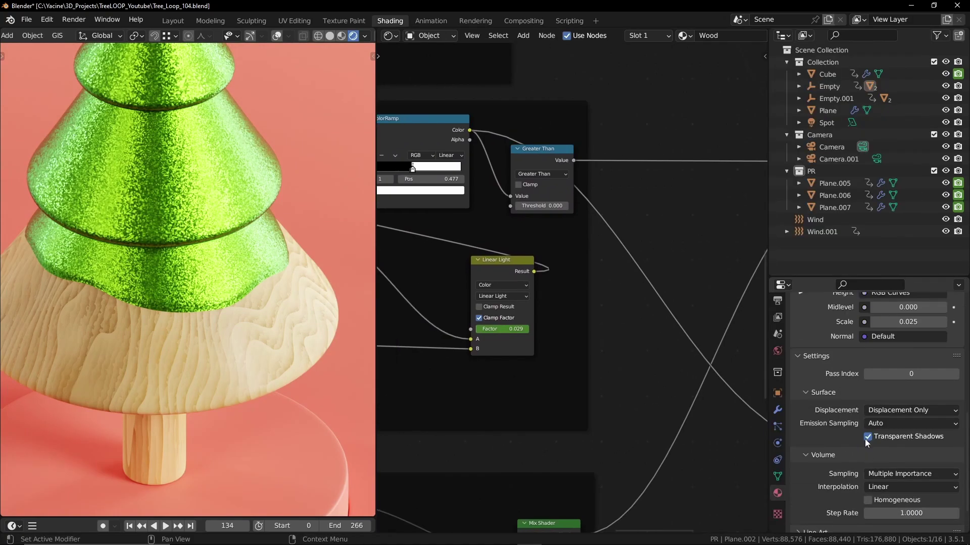
click(909, 411)
click(890, 437)
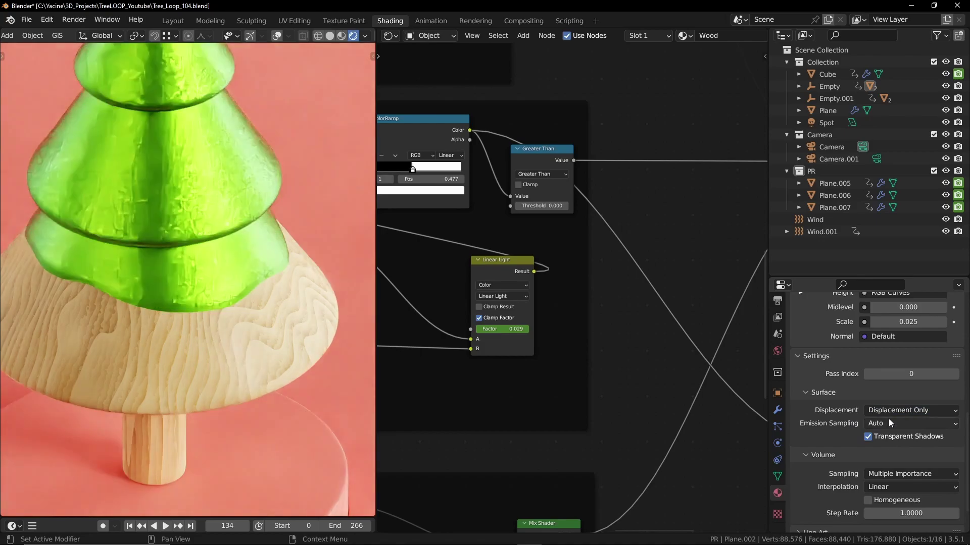
drag(766, 380, 818, 383)
click(809, 410)
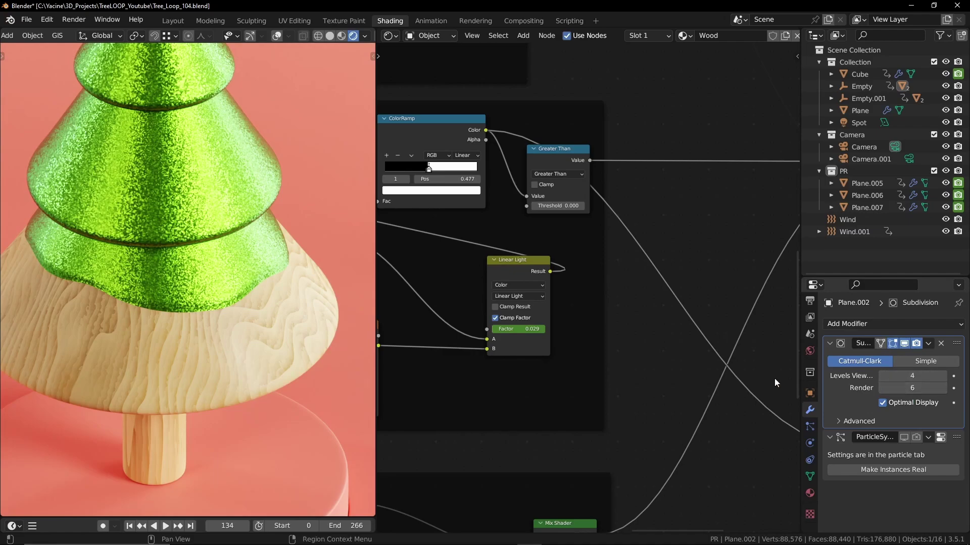
Connect the Displacement node into the Material Output's Displacement socket.
middle_drag(529, 313, 500, 360)
scroll(544, 360, down, 3)
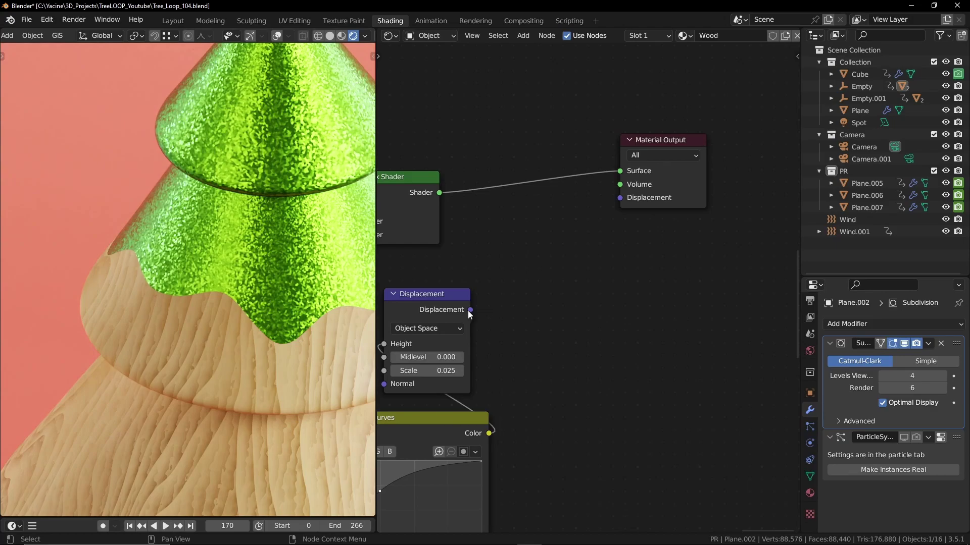
drag(616, 199, 616, 199)
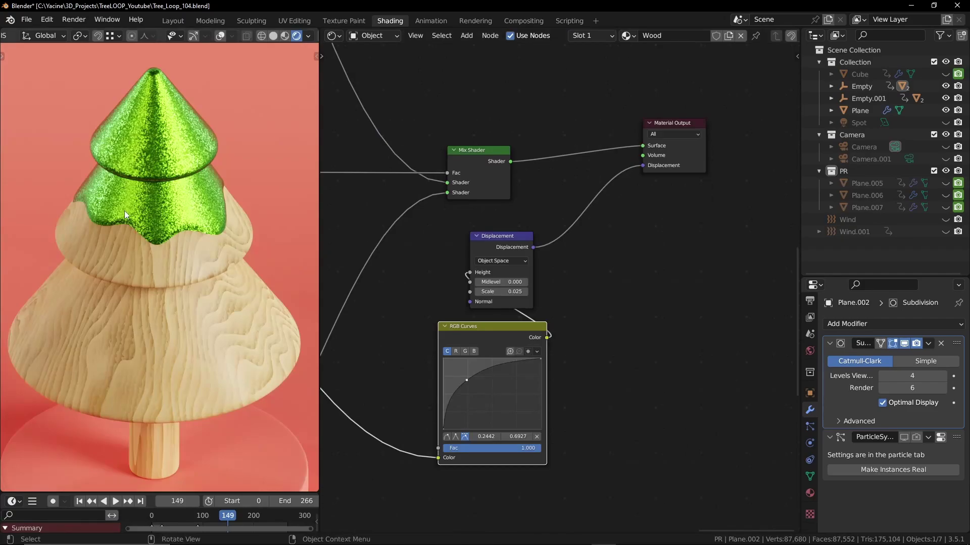
scroll(95, 223, up, 8)
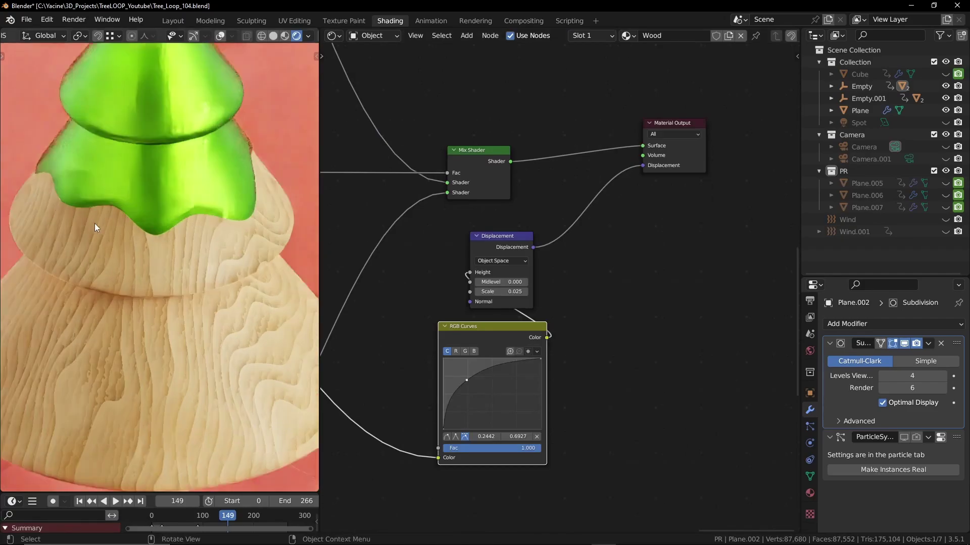
scroll(172, 272, down, 1)
scroll(411, 485, up, 2)
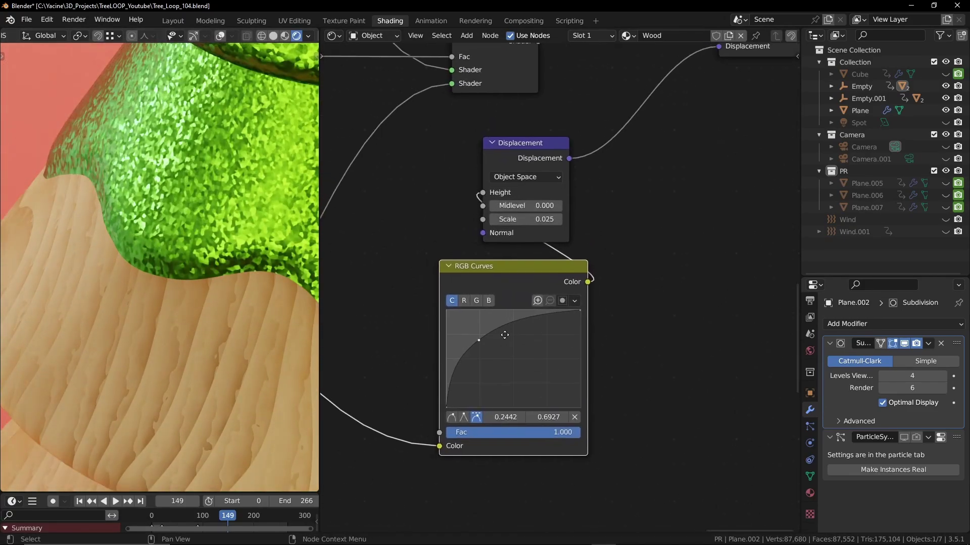
Bend the RGB Curves point upward to strengthen displacement and scrub the timeline forward.
drag(517, 363, 490, 341)
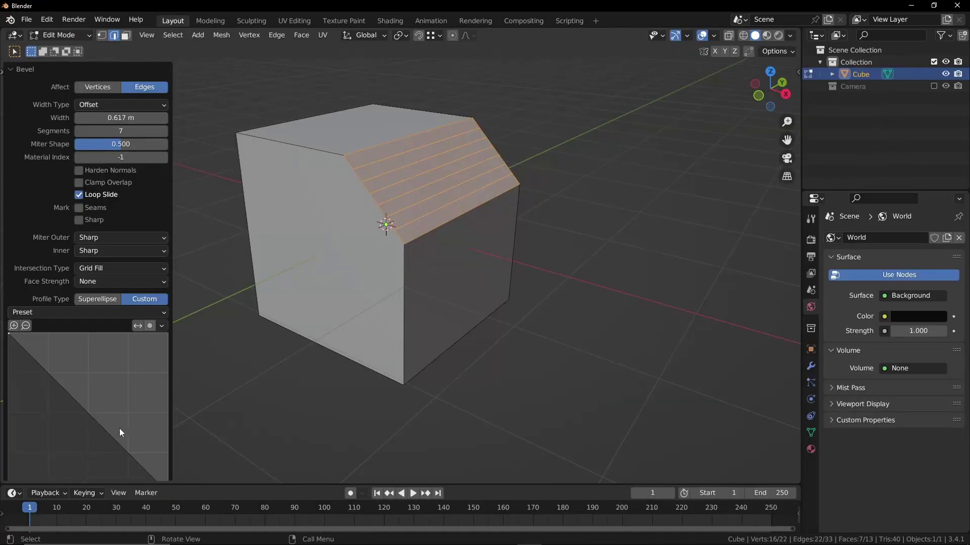
drag(120, 433, 129, 367)
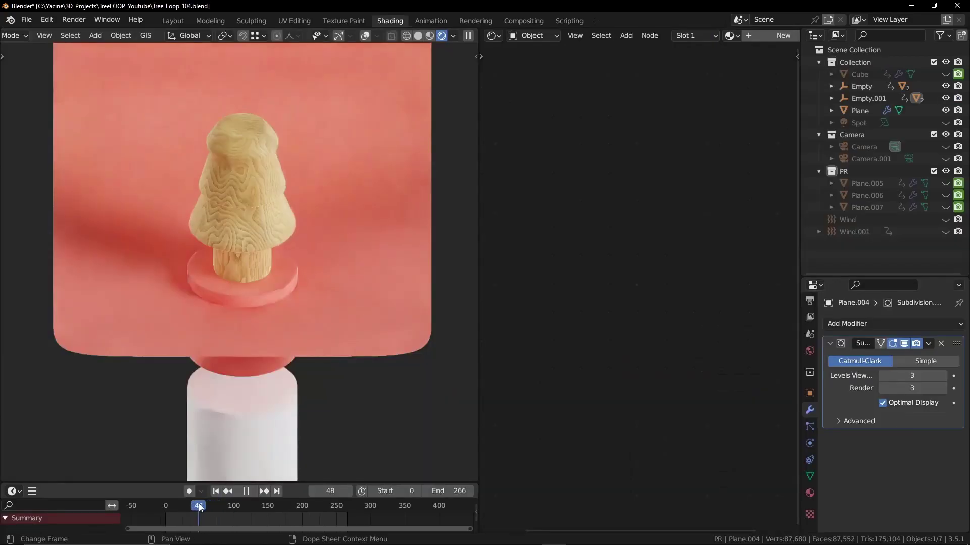
drag(197, 508, 332, 506)
alt+scroll(288, 248, down, 13)
Give the cylinder a new material and paste the copied wood node group into it.
click(760, 35)
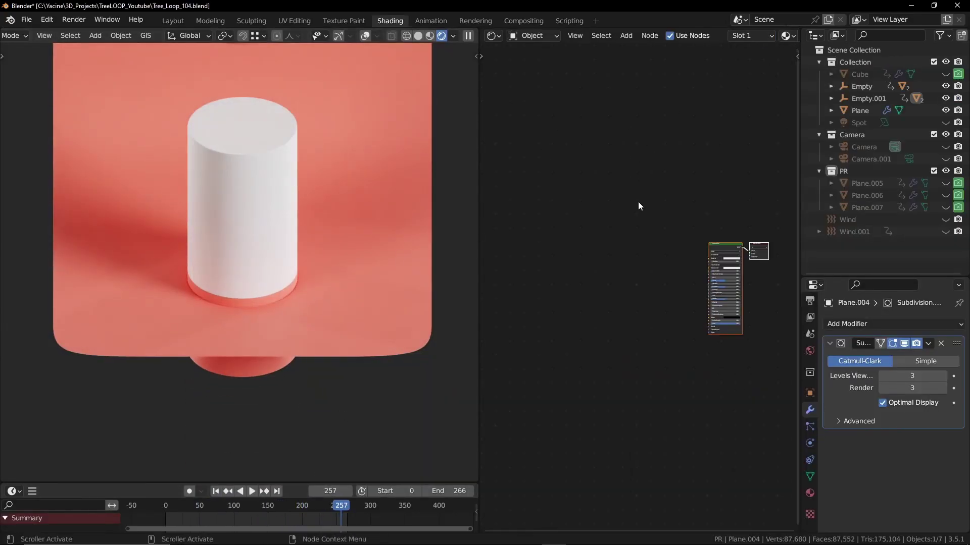
middle_drag(650, 228, 606, 198)
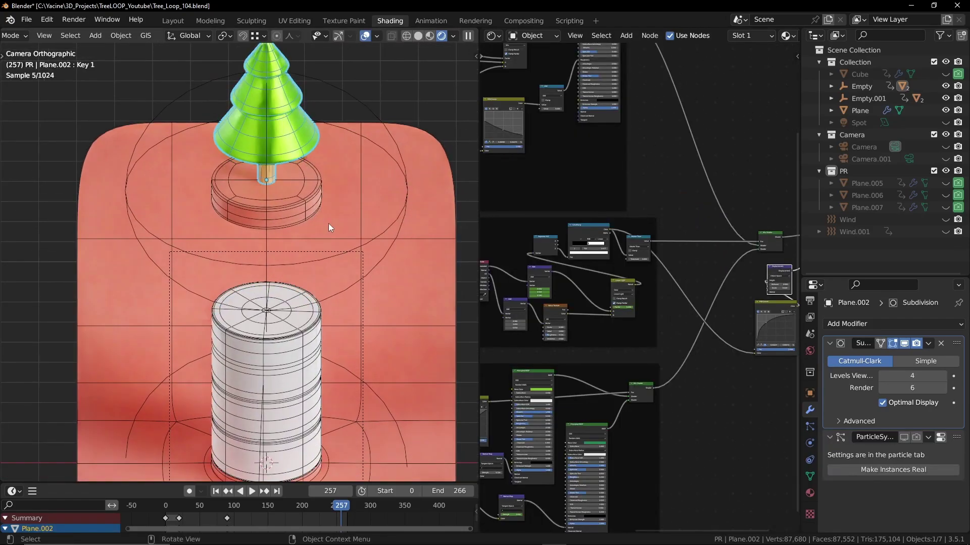
scroll(620, 301, down, 6)
drag(508, 142, 777, 293)
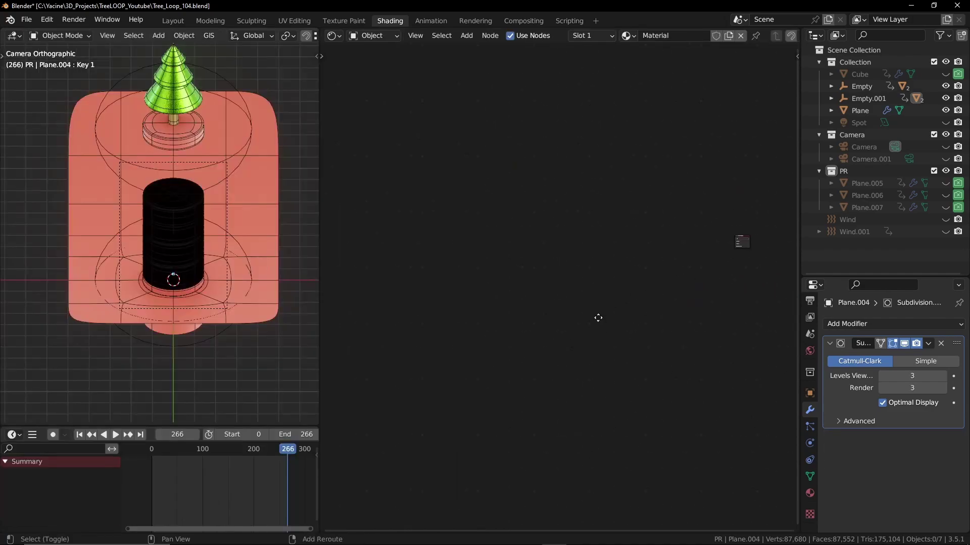
key(ctrl+v)
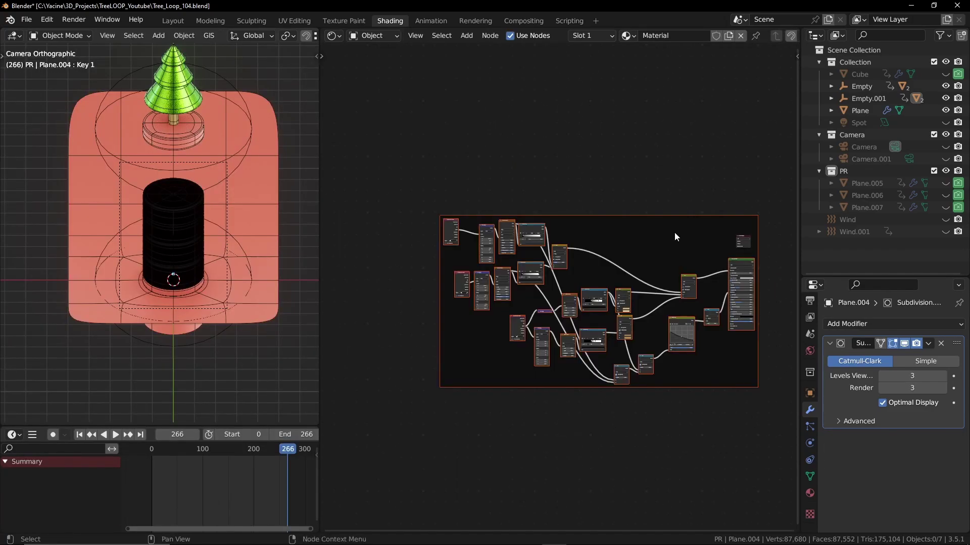
drag(674, 237, 617, 218)
scroll(652, 333, up, 4)
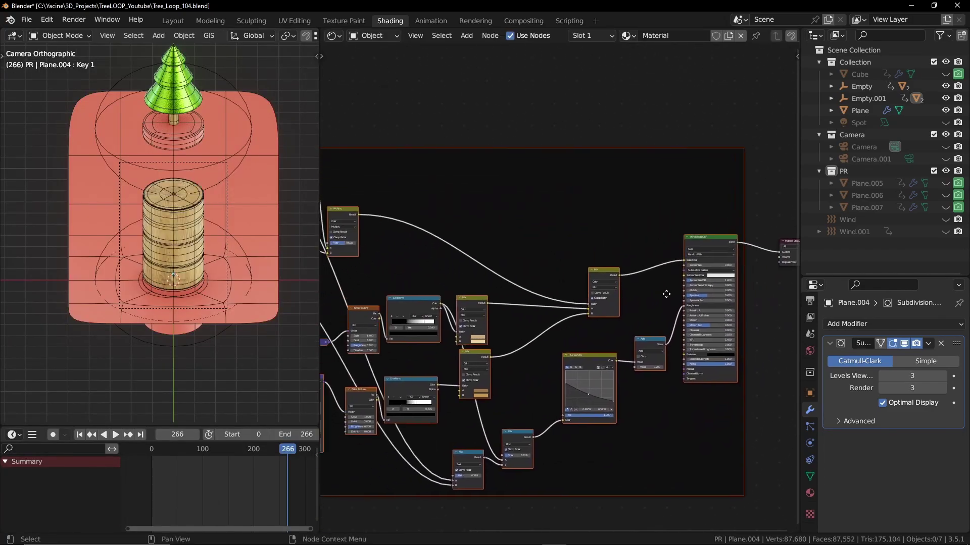
scroll(631, 298, down, 2)
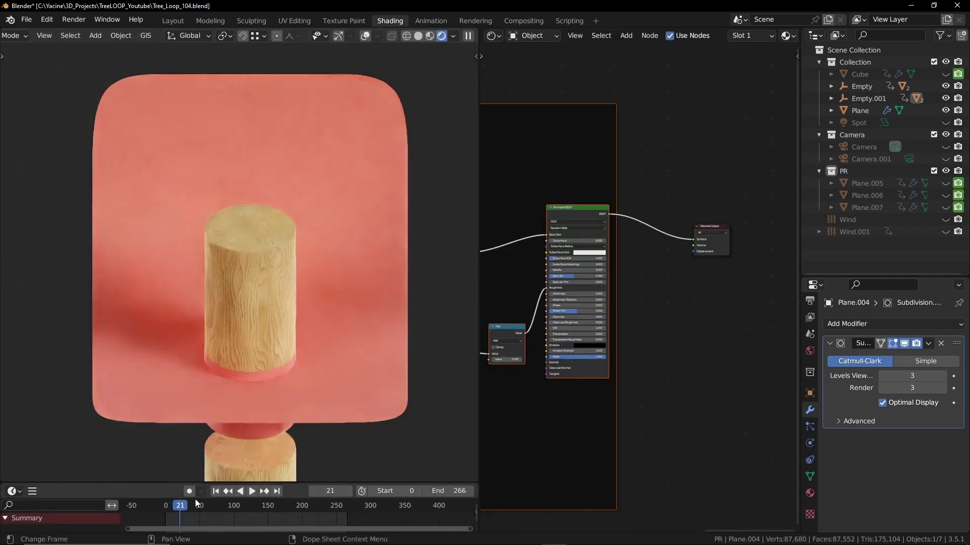
Scrub the animation and jump between its first and last frame 266 to check the loop.
drag(192, 505, 345, 520)
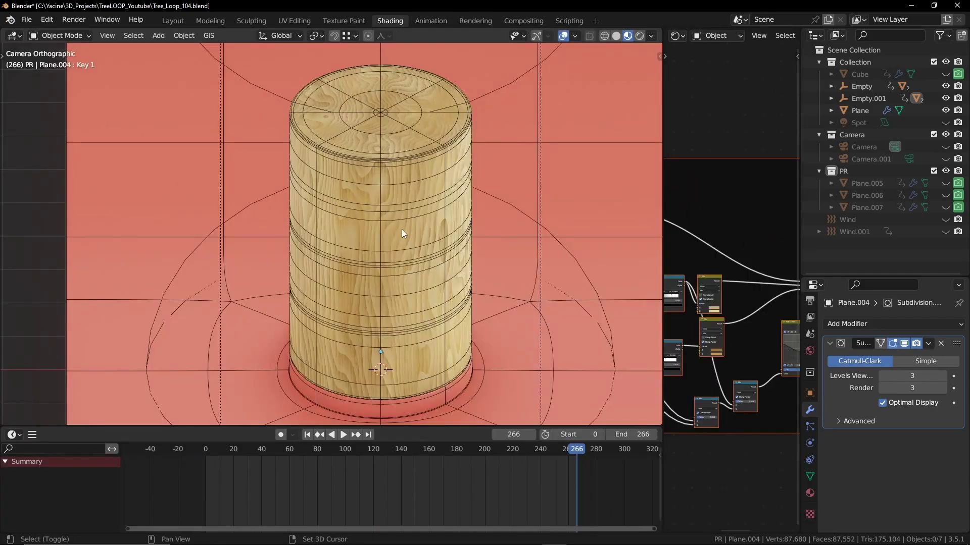
key(shift+Left)
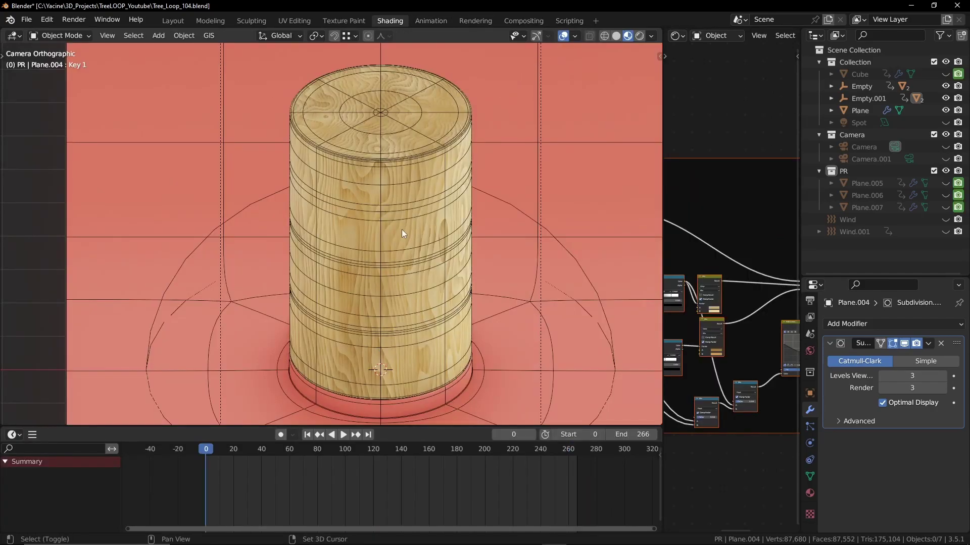
key(shift+Right)
key(shift+Left)
key(shift+Right)
key(shift+Left)
key(shift+Right)
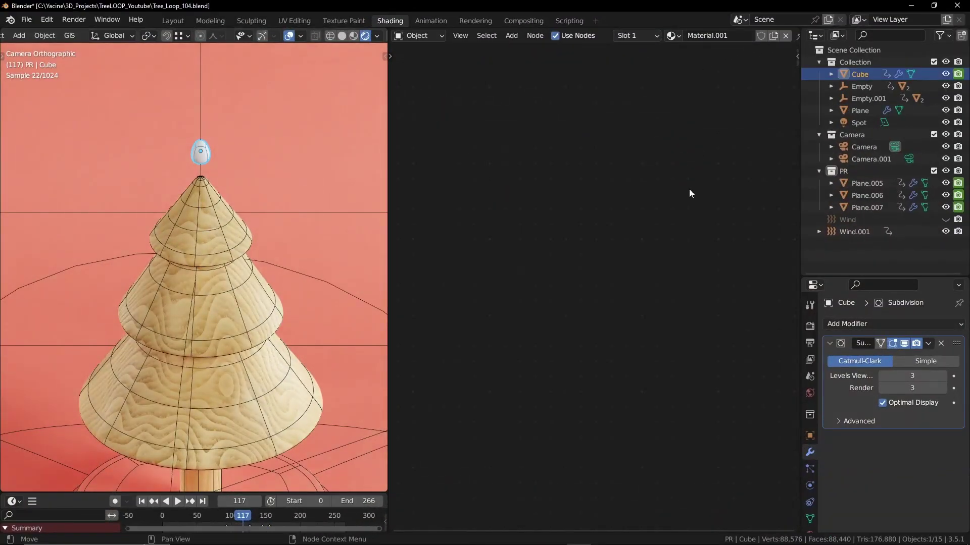
Copy the tree's node group into the ornament's material and link its Mix Shader to the output.
key(Home)
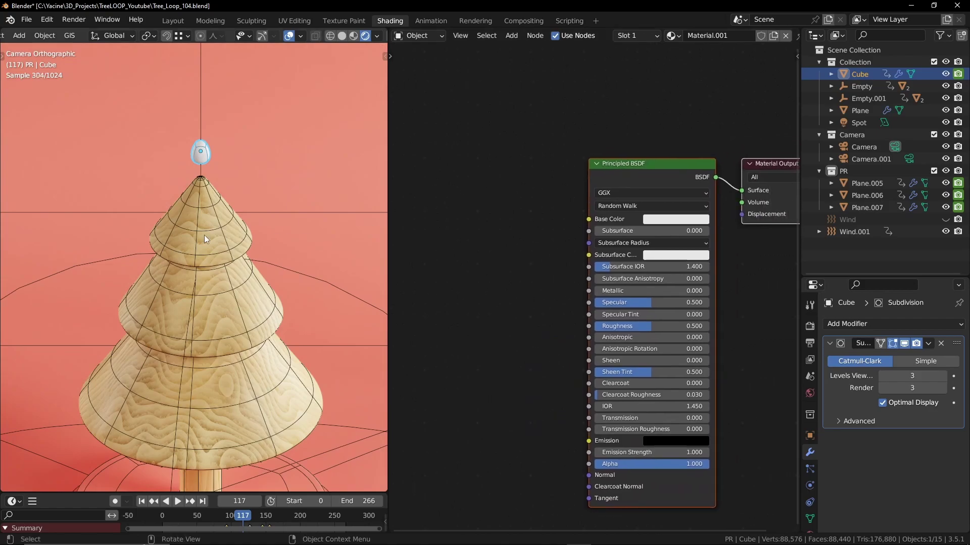
click(204, 235)
scroll(621, 347, down, 5)
drag(705, 382, 426, 223)
click(200, 150)
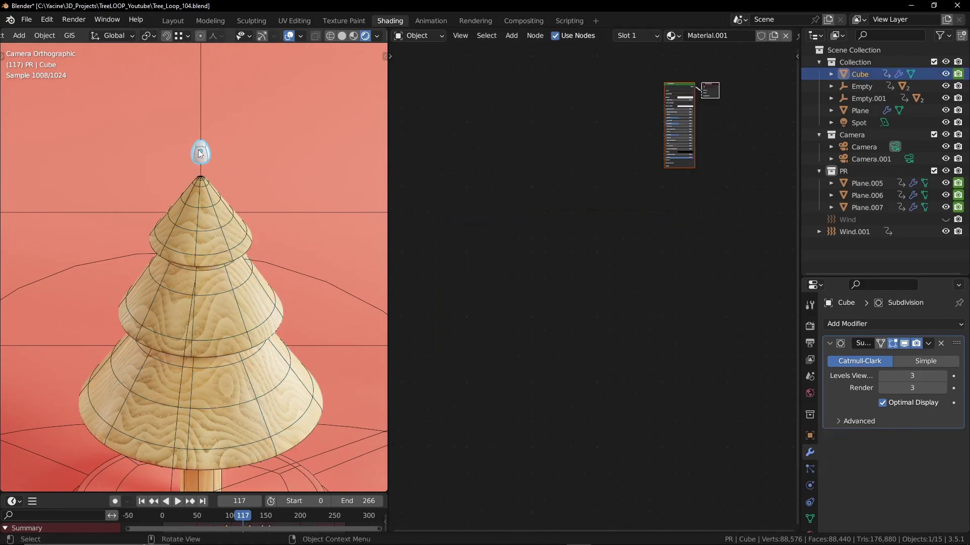
middle_drag(568, 133, 538, 204)
key(ctrl+v)
drag(626, 132, 583, 147)
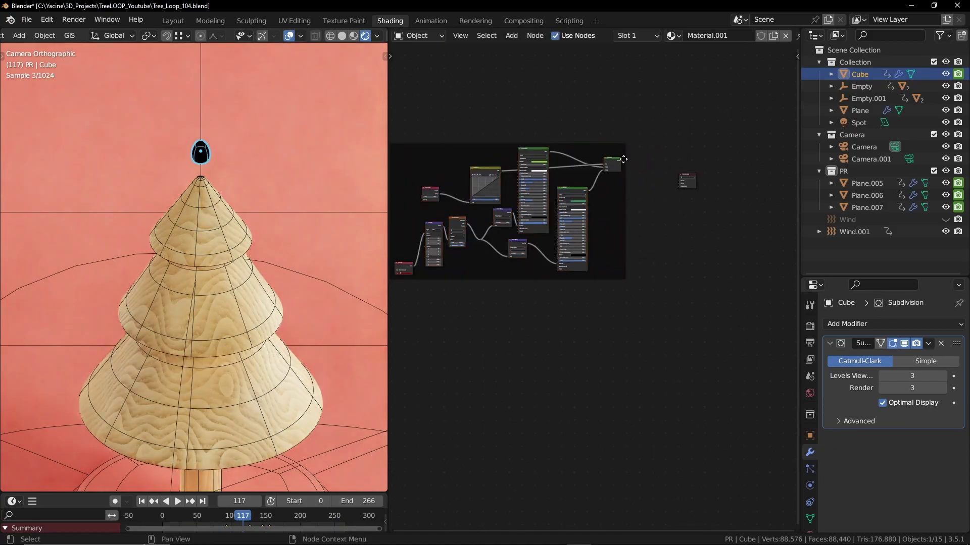
alt+right_drag(682, 181, 683, 182)
scroll(556, 228, up, 4)
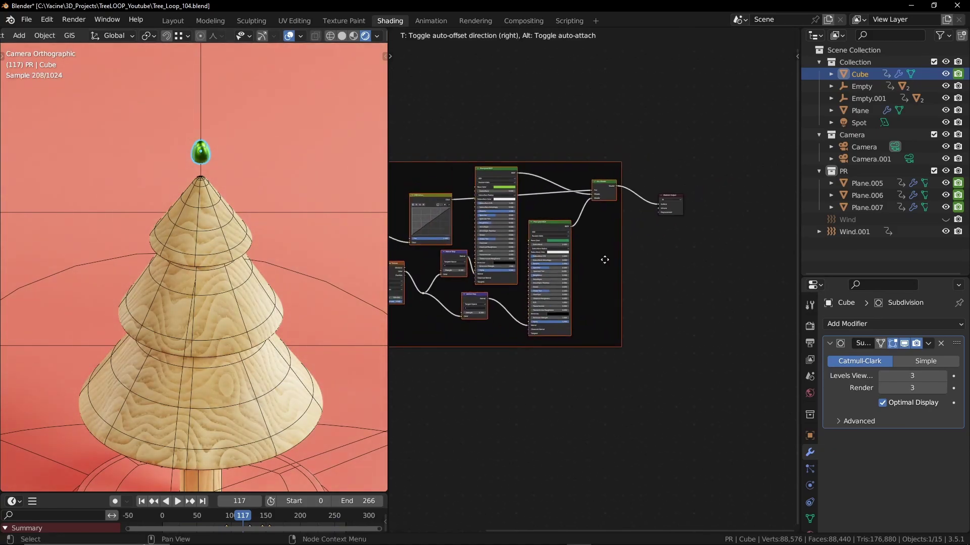
Hide the viewport overlays, scrub to about frame 114, and play the animation.
key(shift+alt+z)
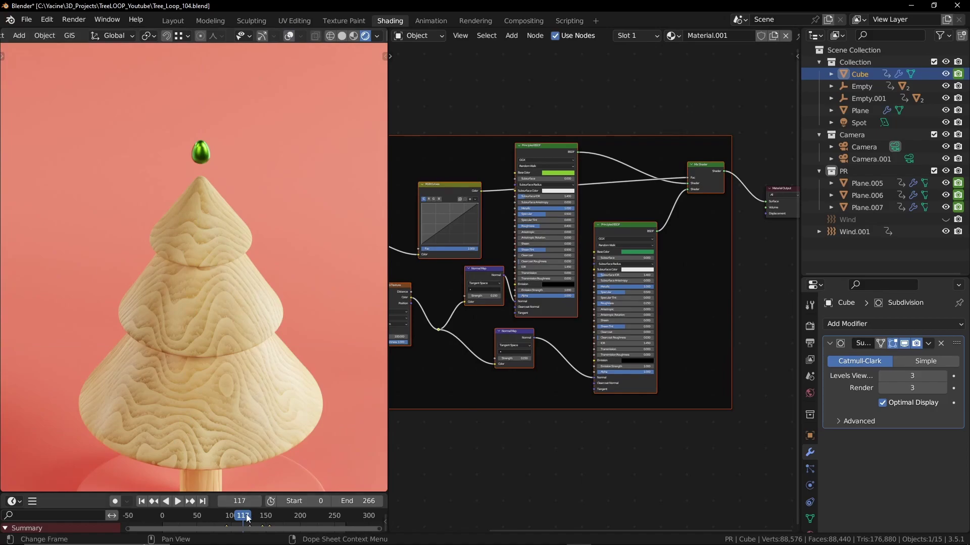
drag(247, 514, 245, 514)
key(space)
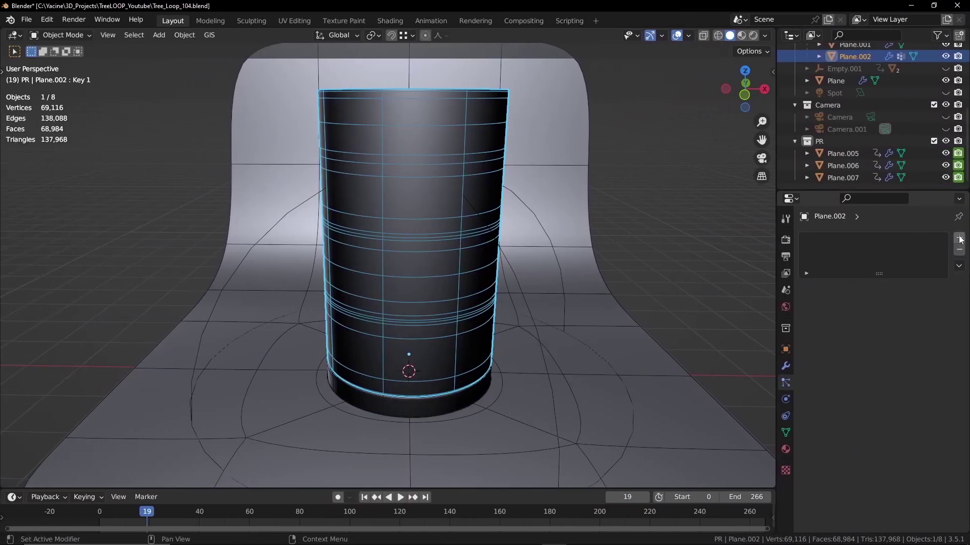
Add a particle system rendering as instances of the PR collection, with Rotation enabled.
click(959, 239)
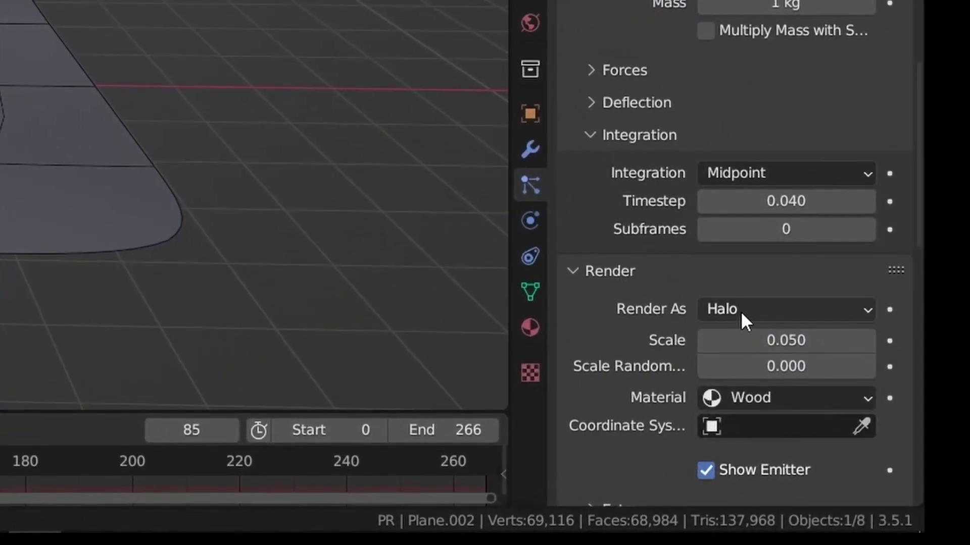
click(741, 310)
click(752, 140)
scroll(687, 281, down, 3)
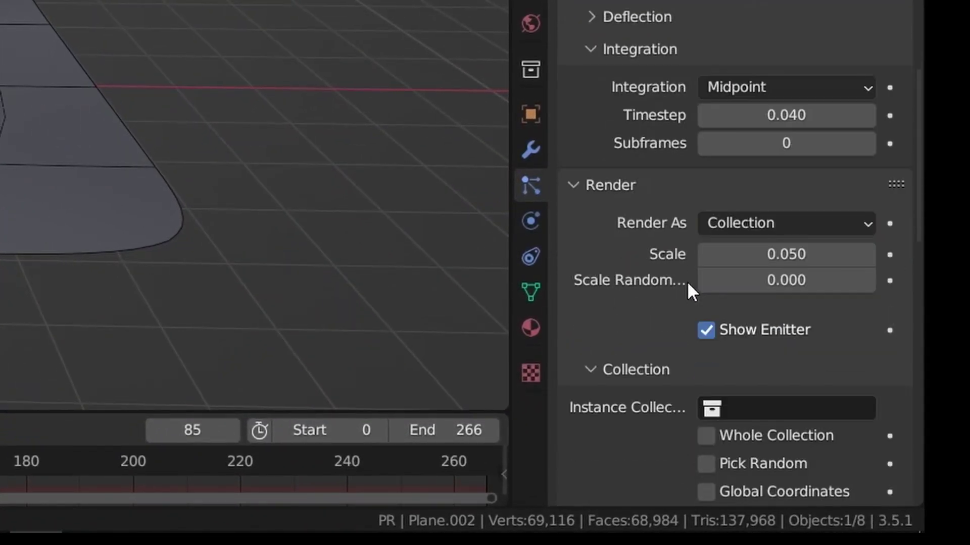
scroll(687, 281, down, 3)
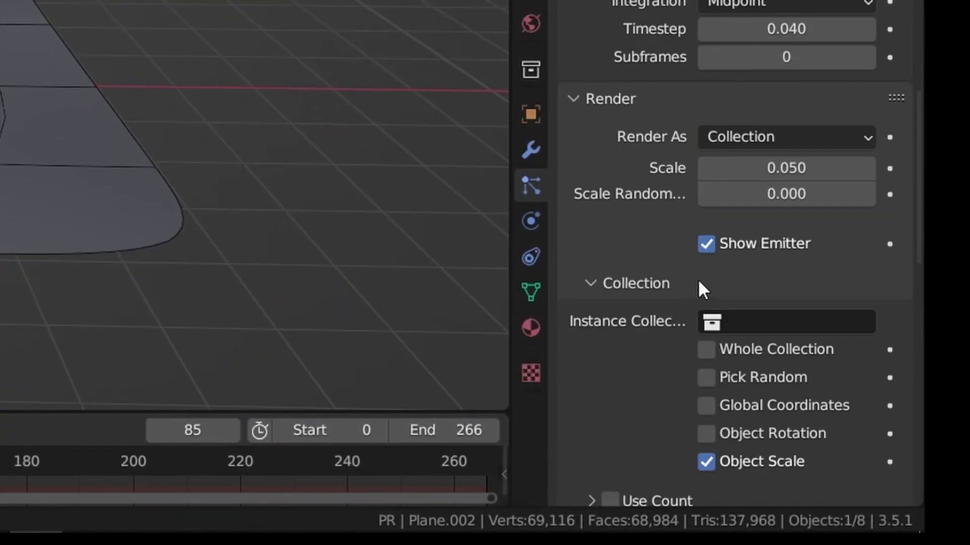
click(746, 322)
click(676, 104)
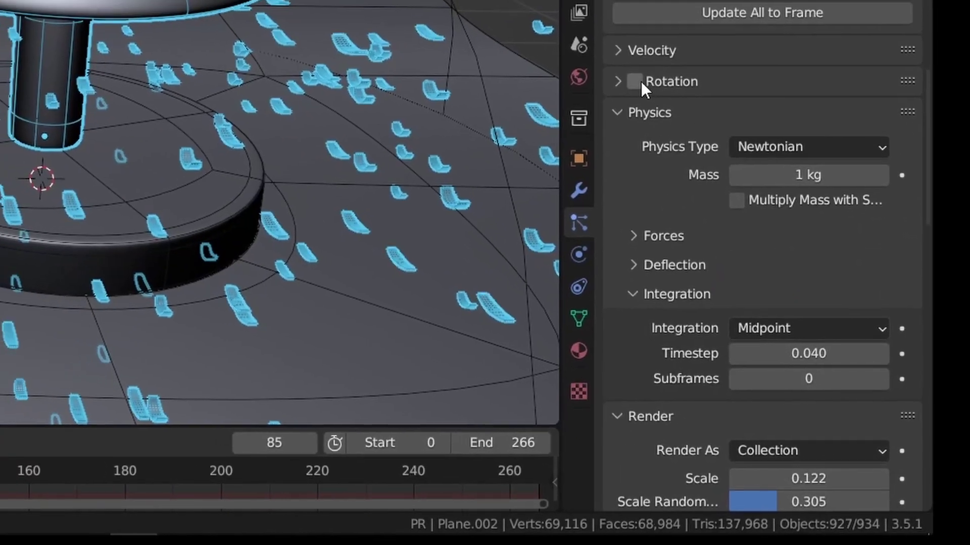
click(638, 83)
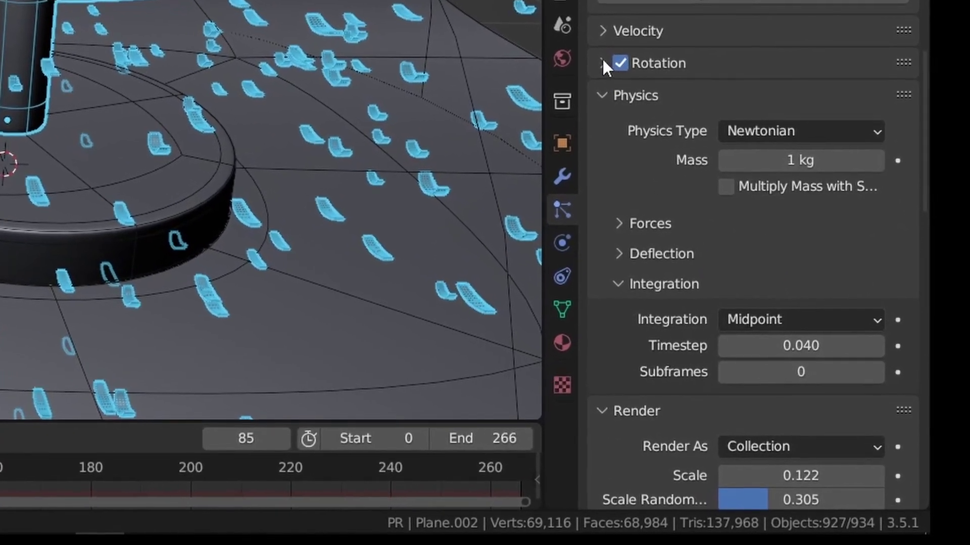
click(621, 84)
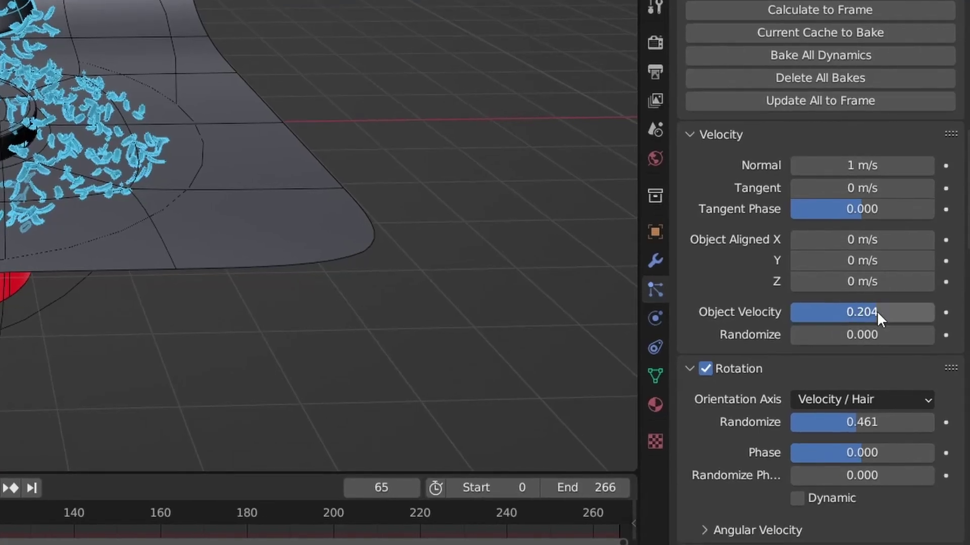
Enable Collision physics on the backdrop floor and play to watch the shavings land.
key(space)
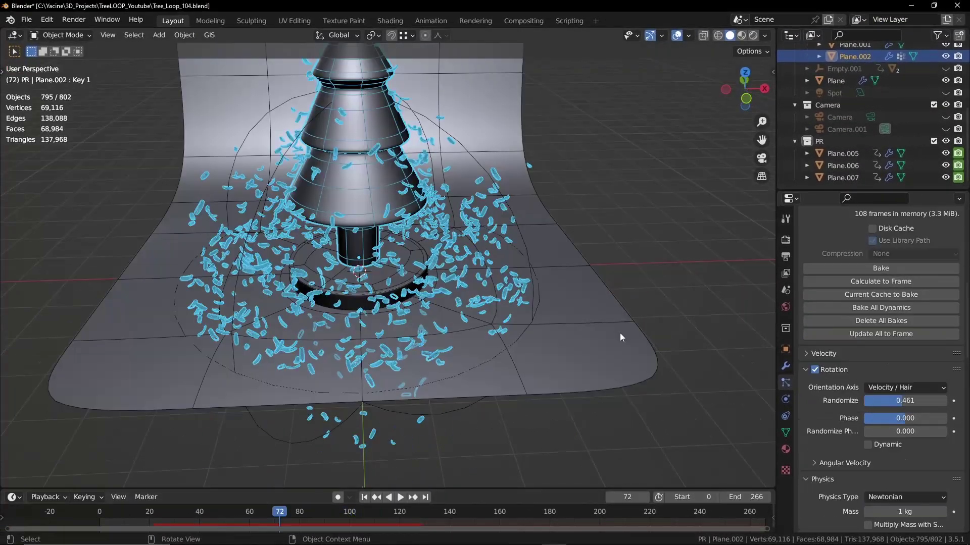
click(619, 332)
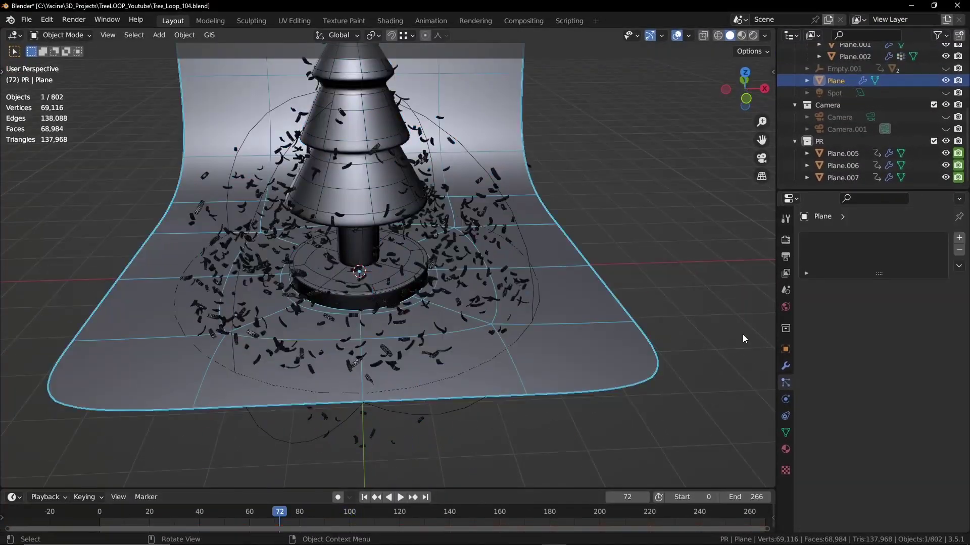
click(787, 400)
click(850, 252)
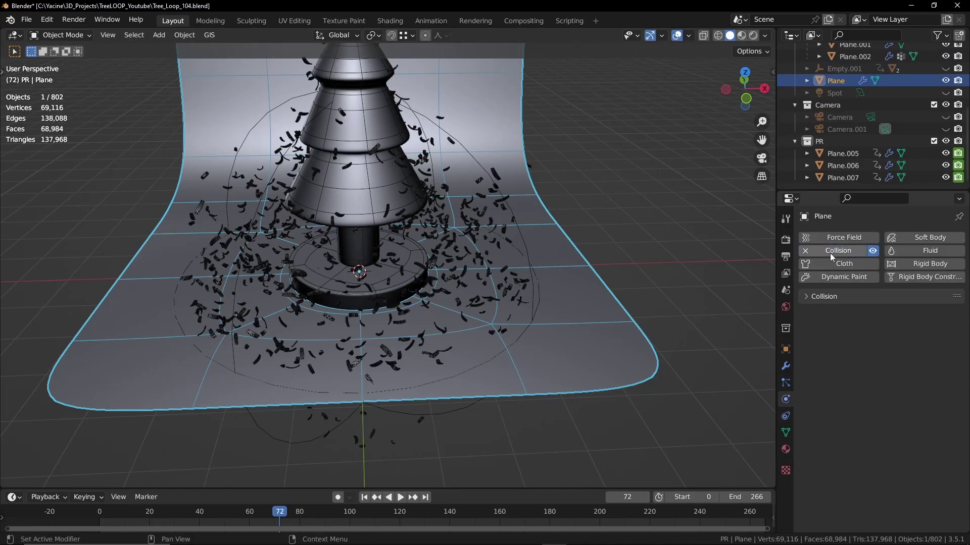
click(808, 299)
scroll(694, 464, down, 2)
key(space)
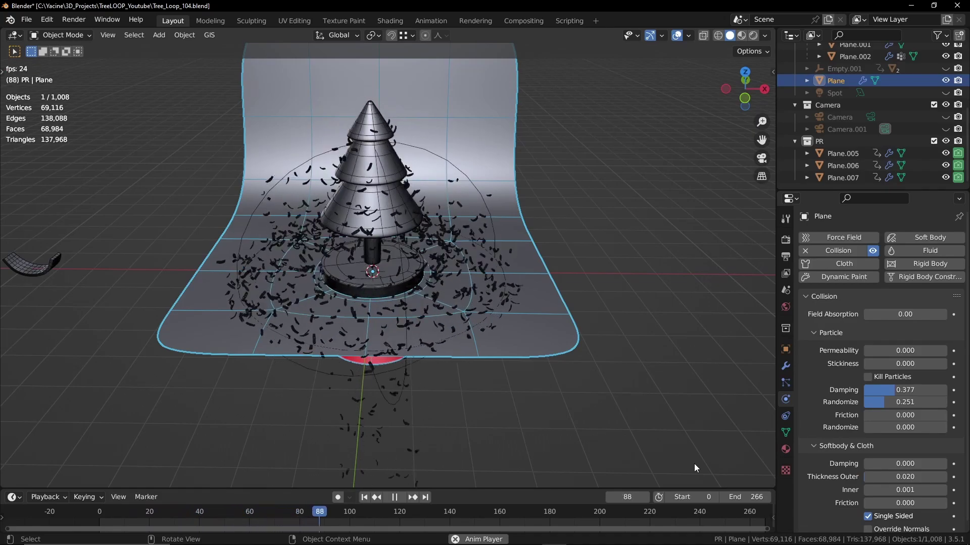
key(space)
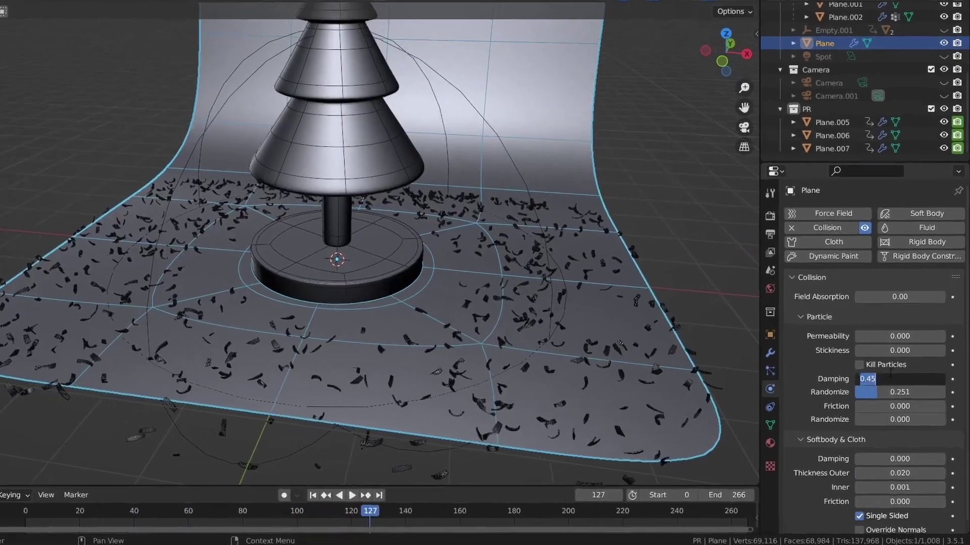
Set the floor collision's particle damping to 0.7.
double_click(895, 391)
text(0.750)
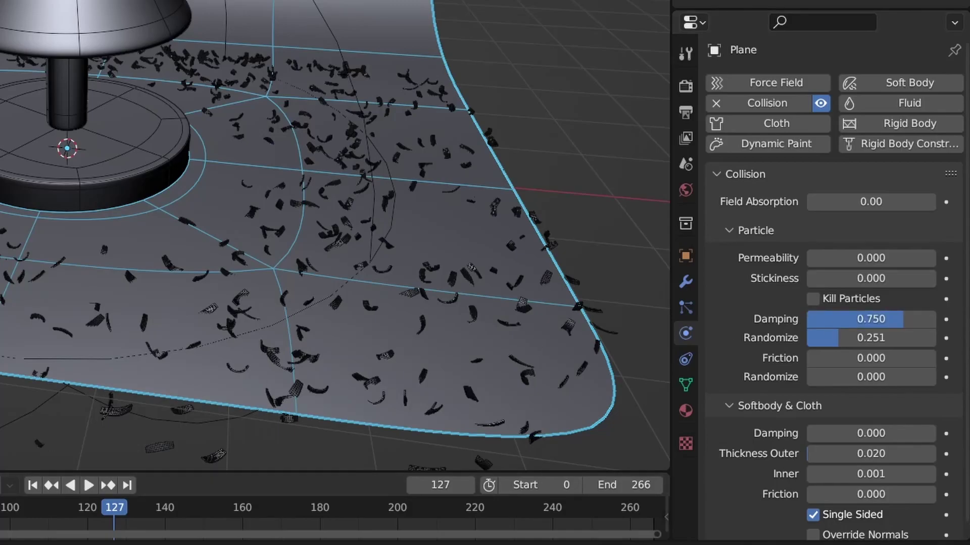
scroll(124, 264, down, 2)
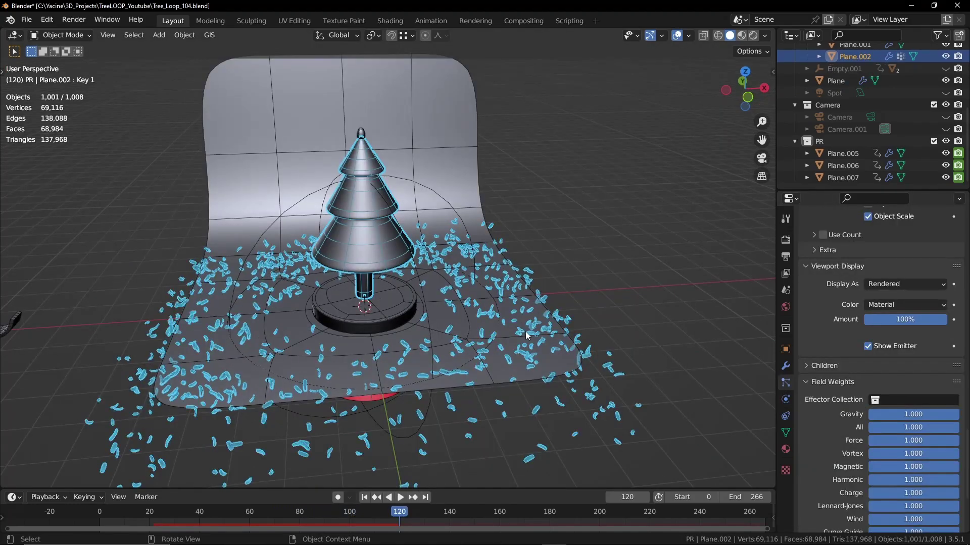
Add a Wind force field and move it beside the curved backdrop.
key(shift+a)
mouse_move(380, 502)
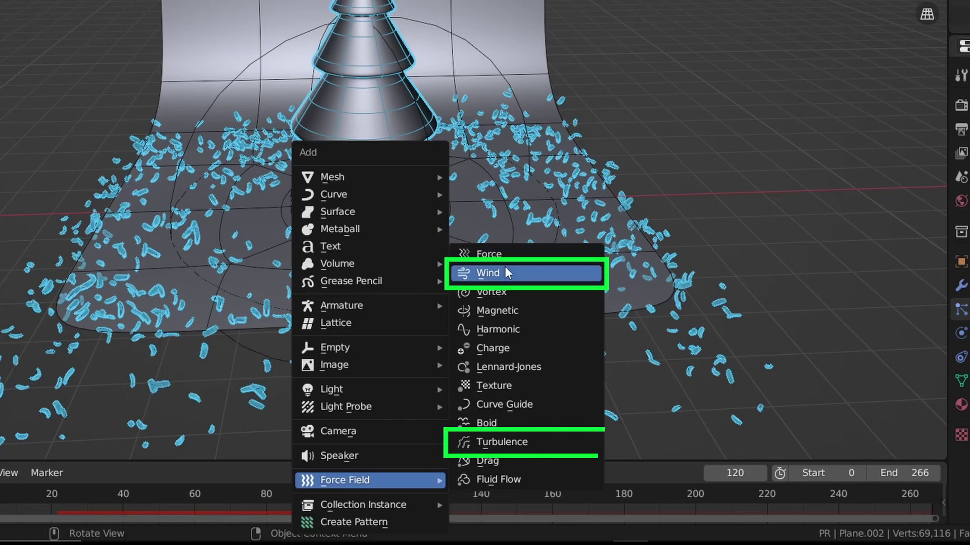
click(505, 273)
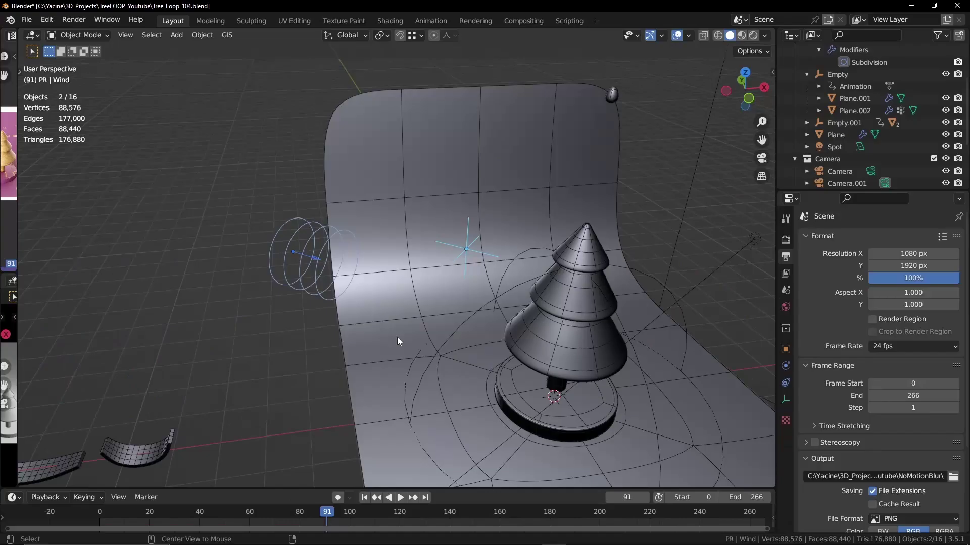
scroll(399, 340, up, 5)
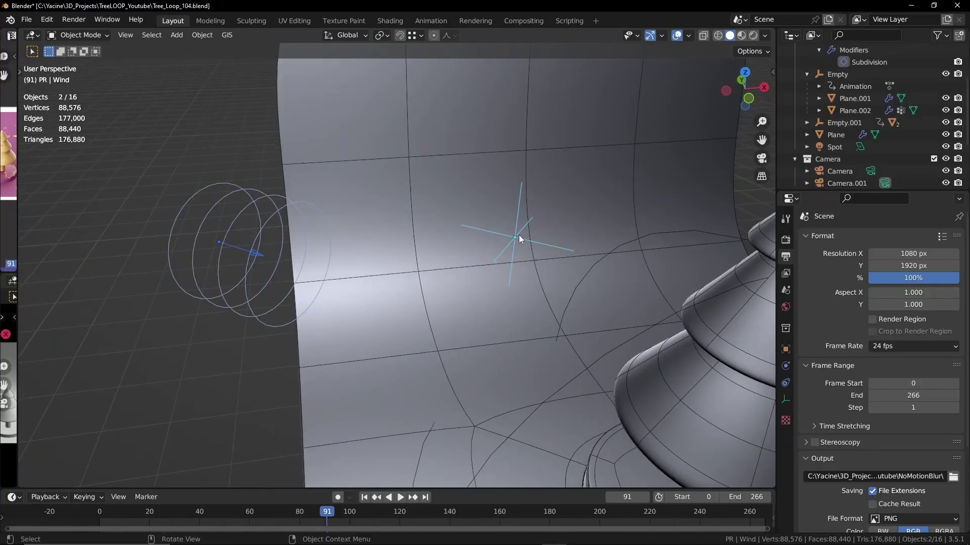
key(g)
click(331, 260)
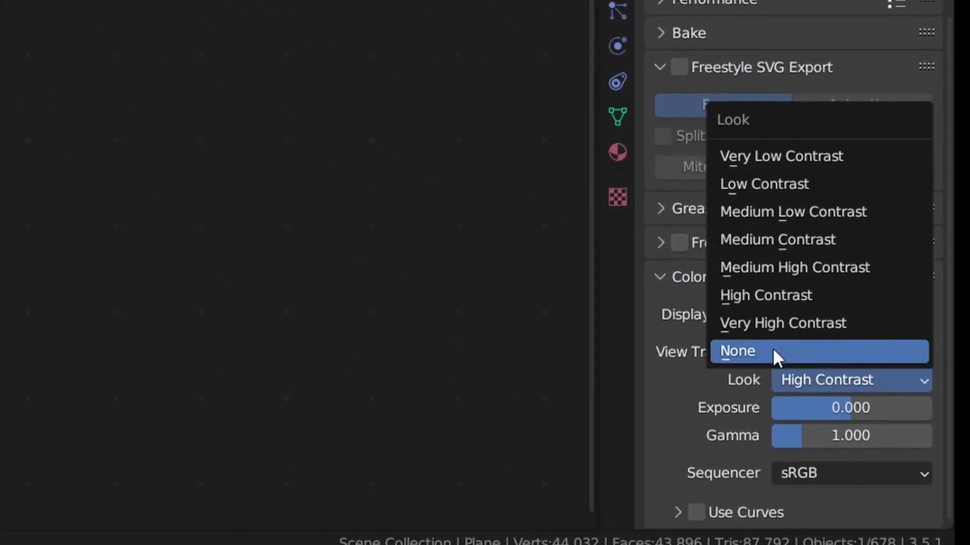
Set the Look to None and add a Color Balance node using Offset/Power/Slope (ASC-CDL).
click(772, 354)
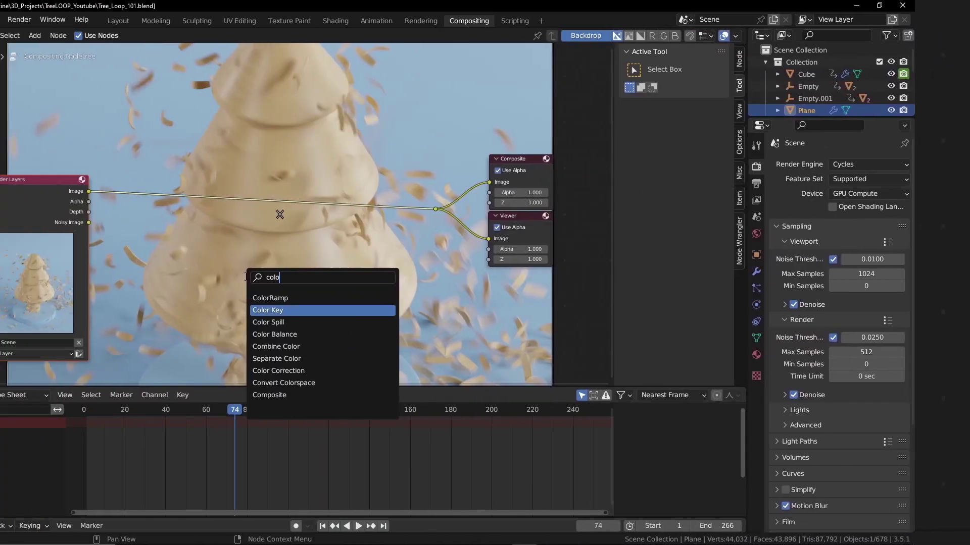
click(303, 309)
click(361, 189)
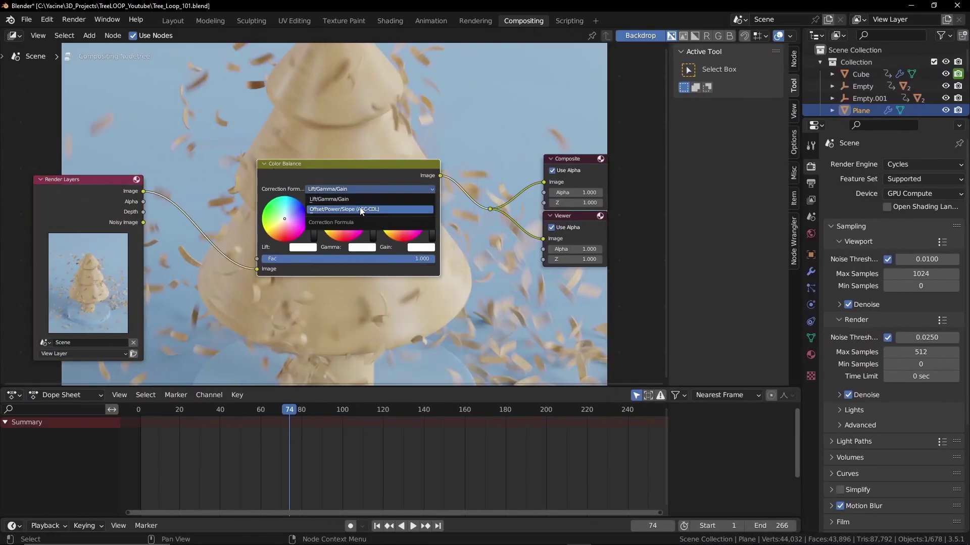
click(362, 209)
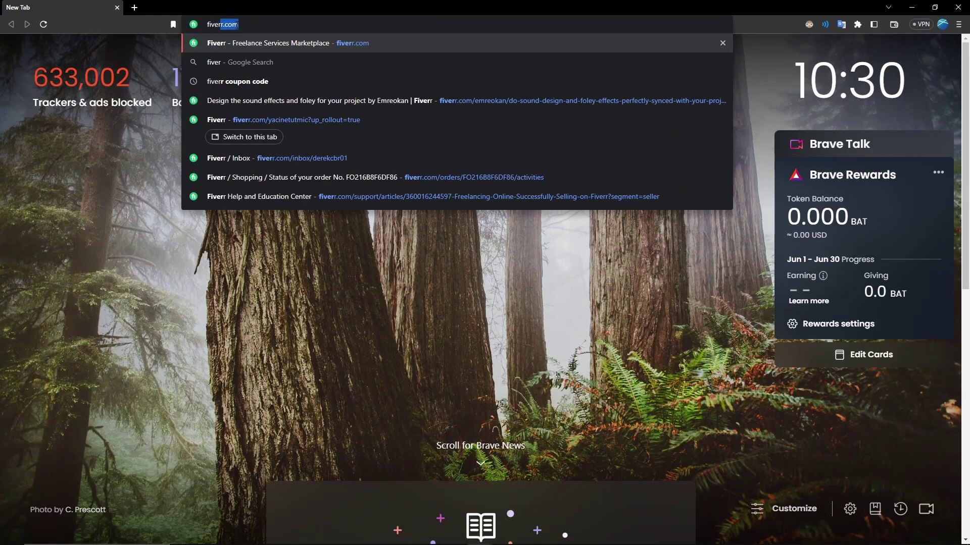
Load fiverr.com and search for 'sound effects'.
key(Return)
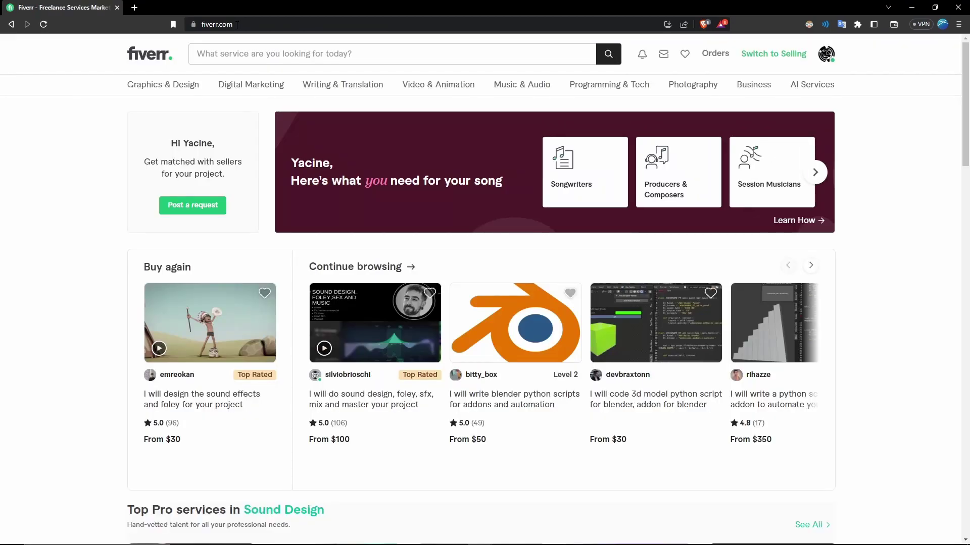
click(245, 57)
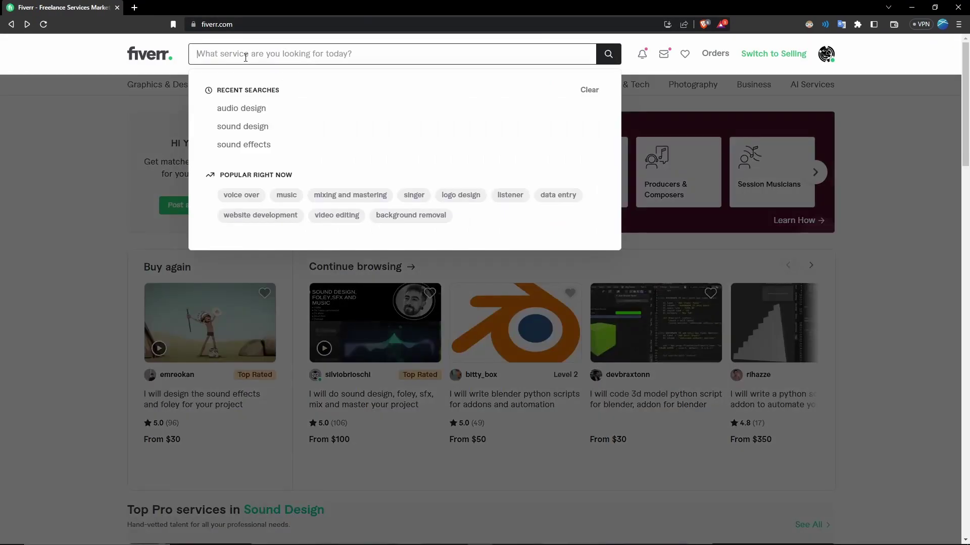
text(sou)
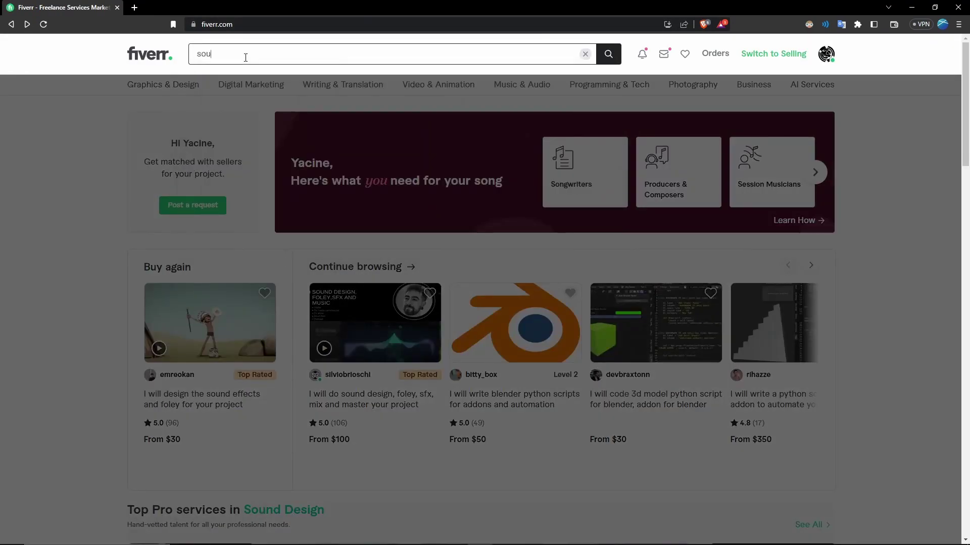
text(nd effect)
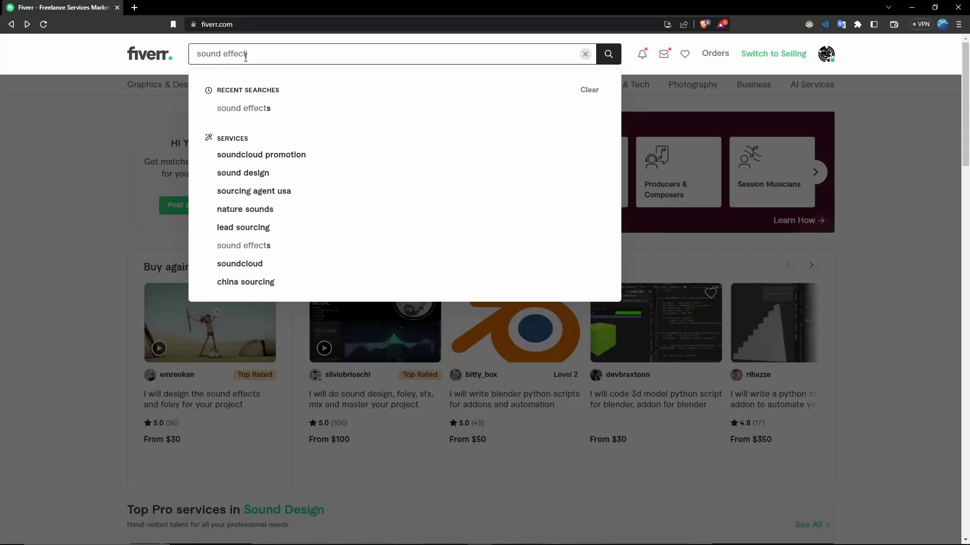
text(s)
key(Return)
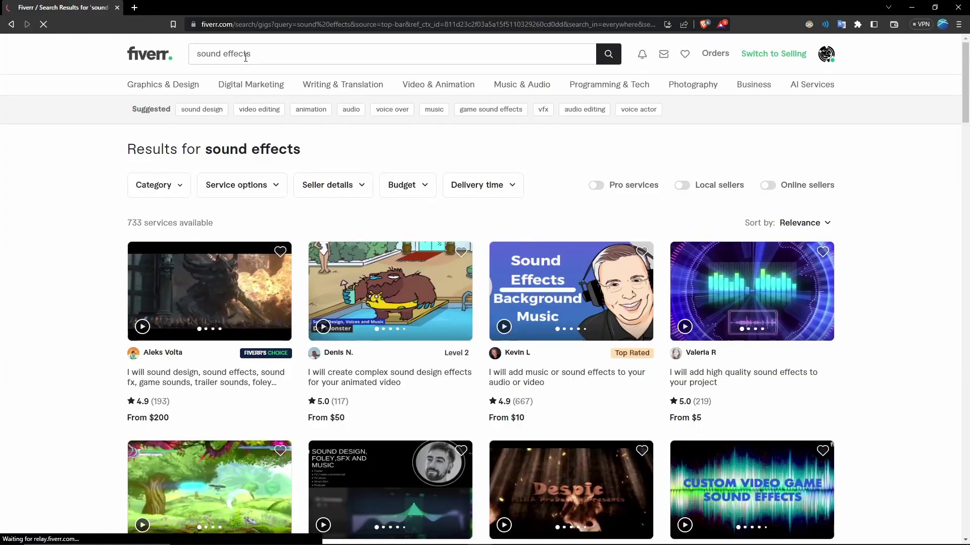
Open the sound effects and foley design gig and continue with its $30 basic package.
scroll(399, 215, down, 10)
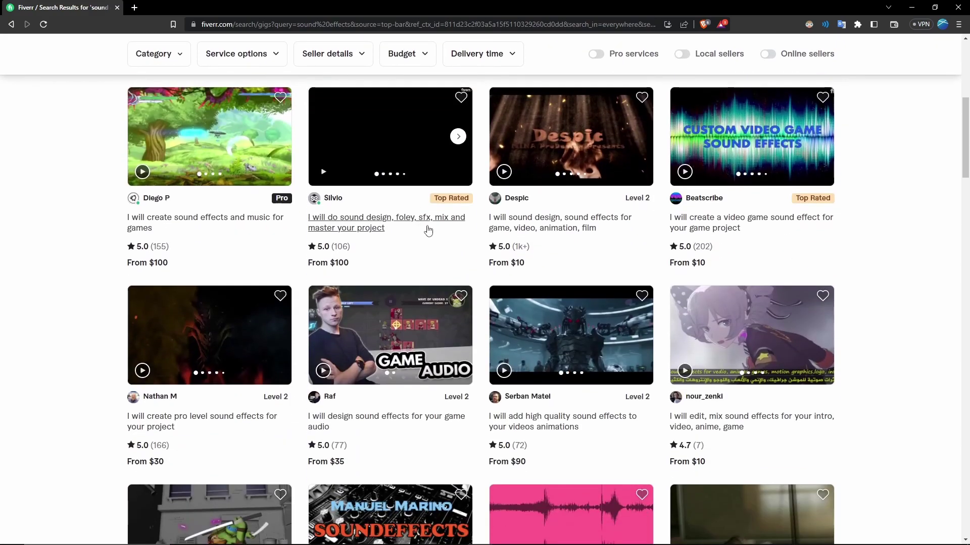
scroll(433, 238, down, 10)
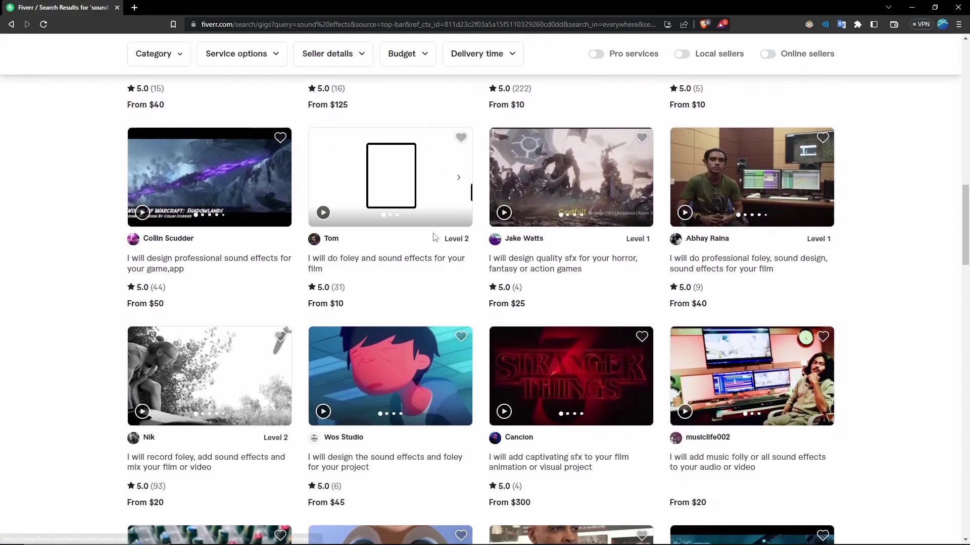
scroll(433, 235, down, 7)
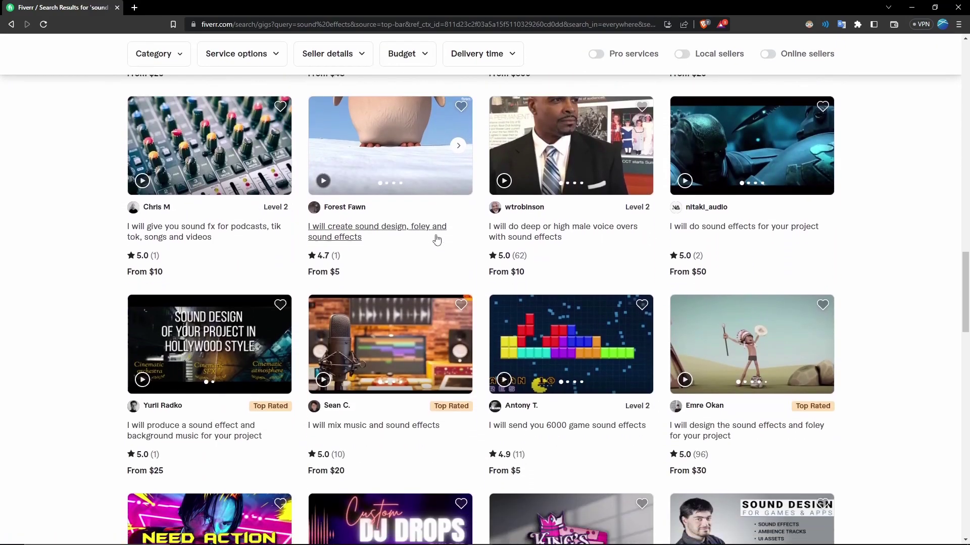
scroll(437, 239, down, 1)
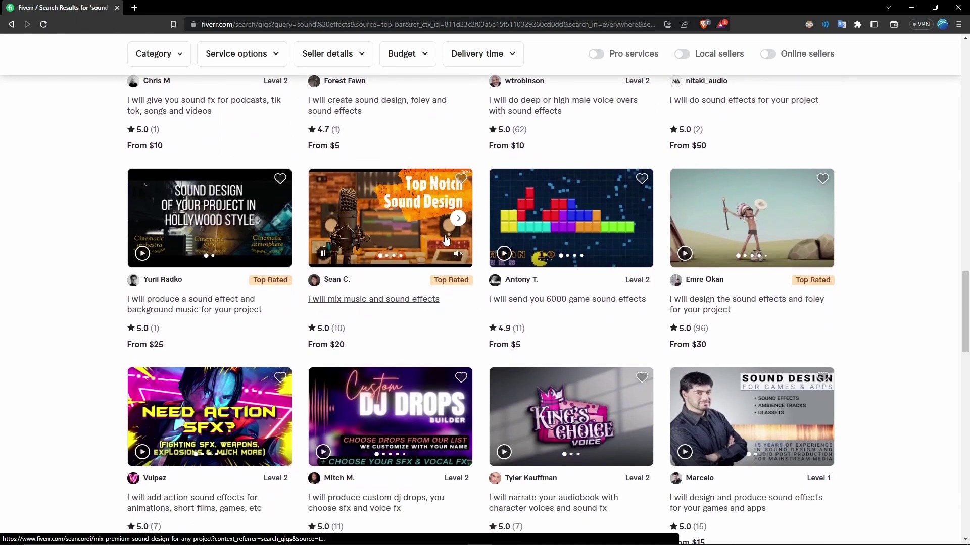
scroll(449, 240, down, 1)
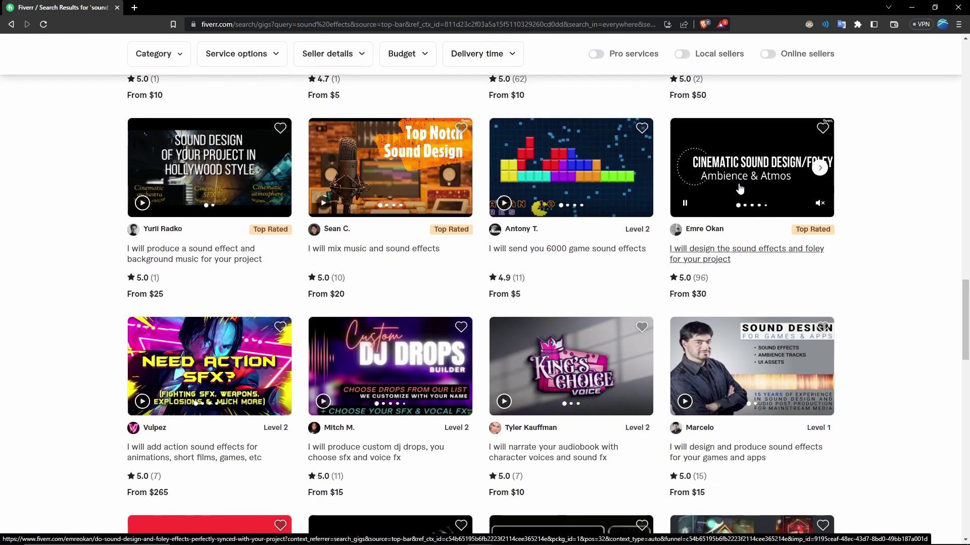
click(740, 188)
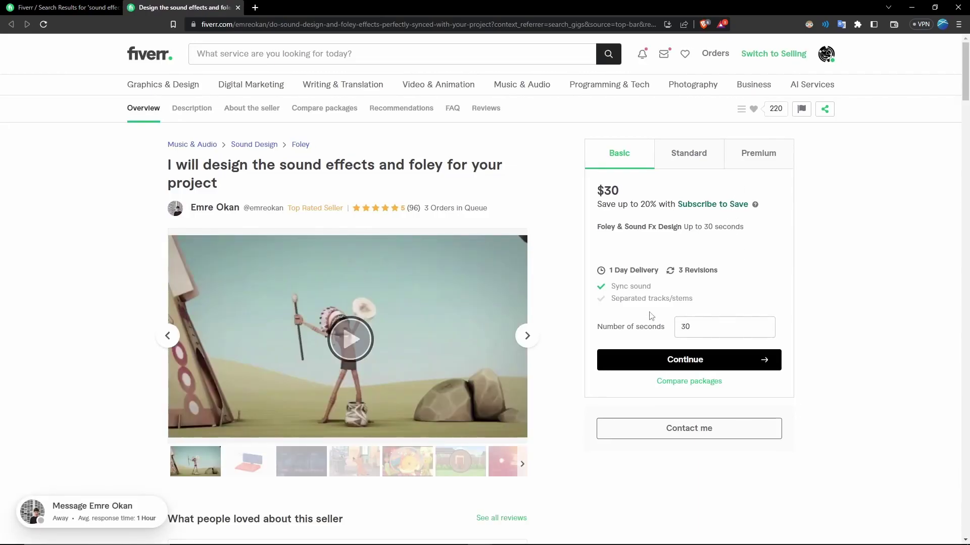
click(677, 361)
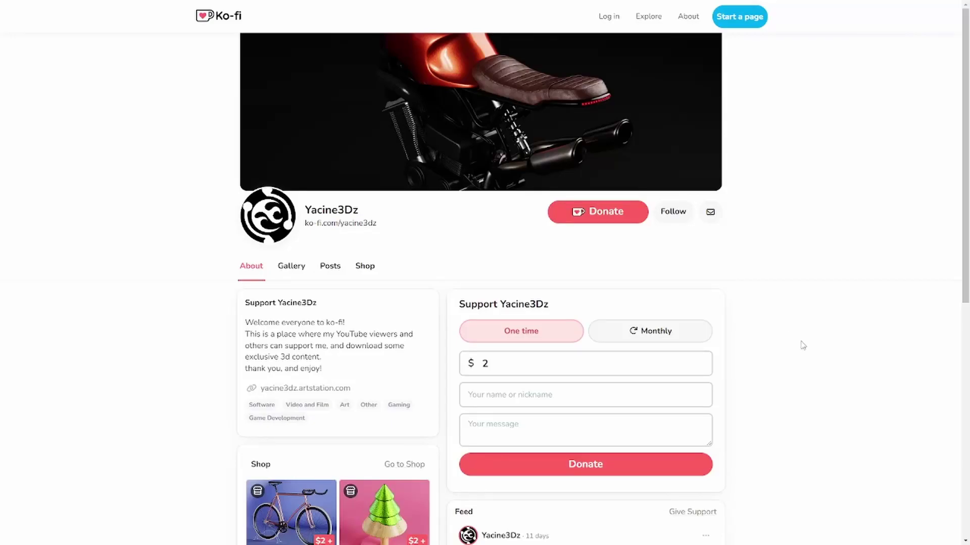
Open the '3d tree animation loop' item from the Ko-fi shop.
scroll(827, 355, down, 5)
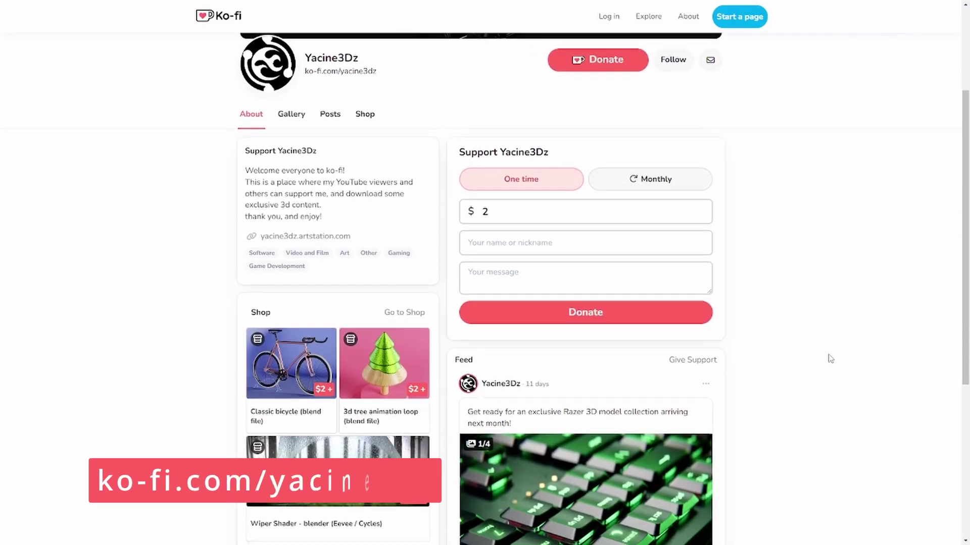
scroll(830, 359, down, 2)
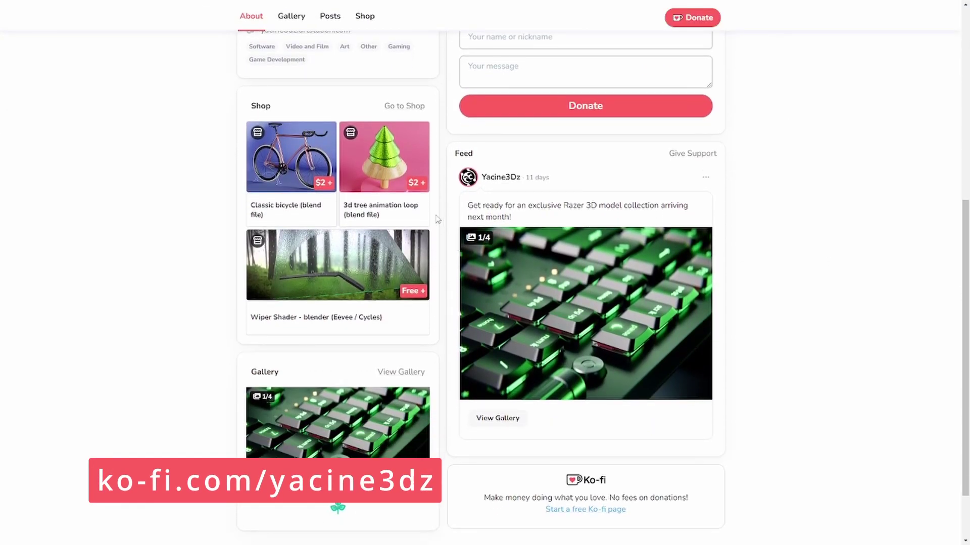
click(397, 187)
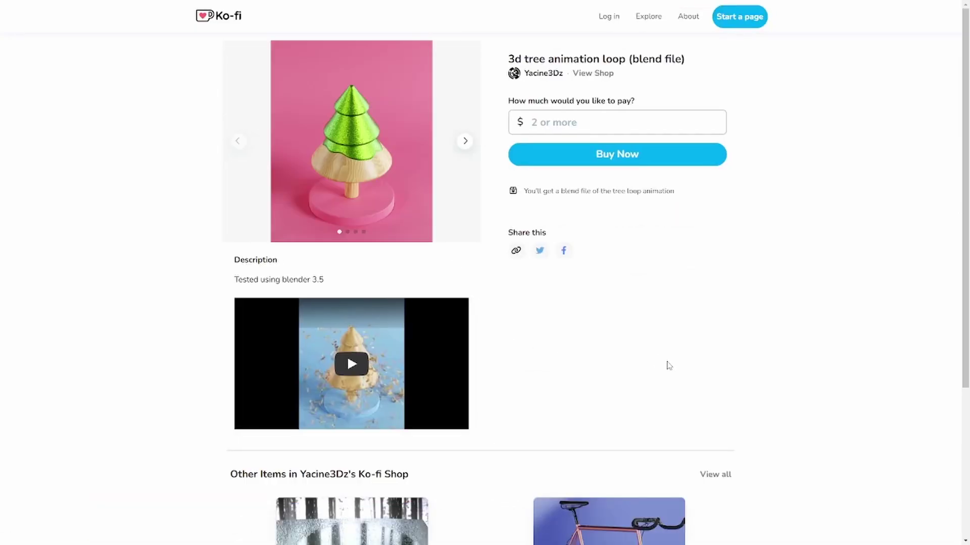
Open the 'Classic bicycle' (blend file) item listed under Other Items.
scroll(653, 315, down, 4)
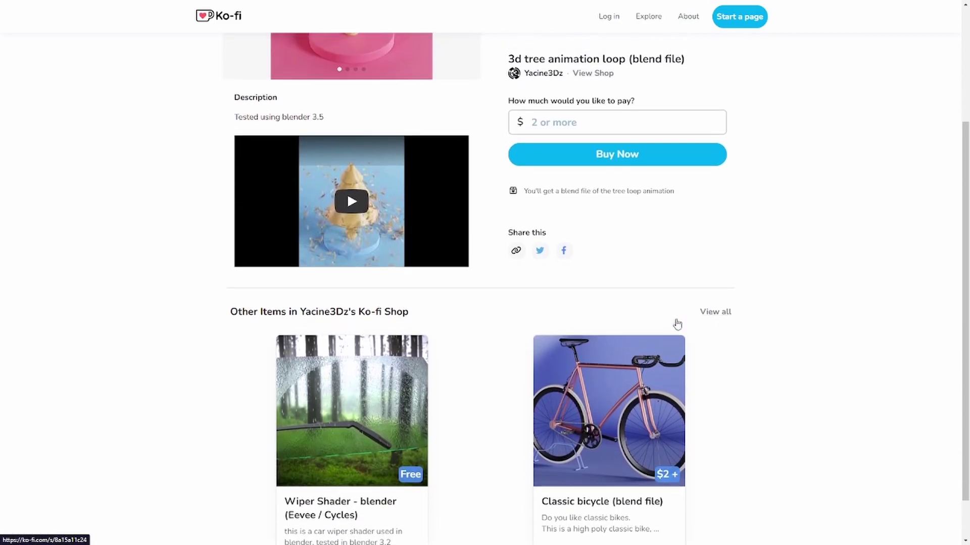
scroll(677, 323, up, 3)
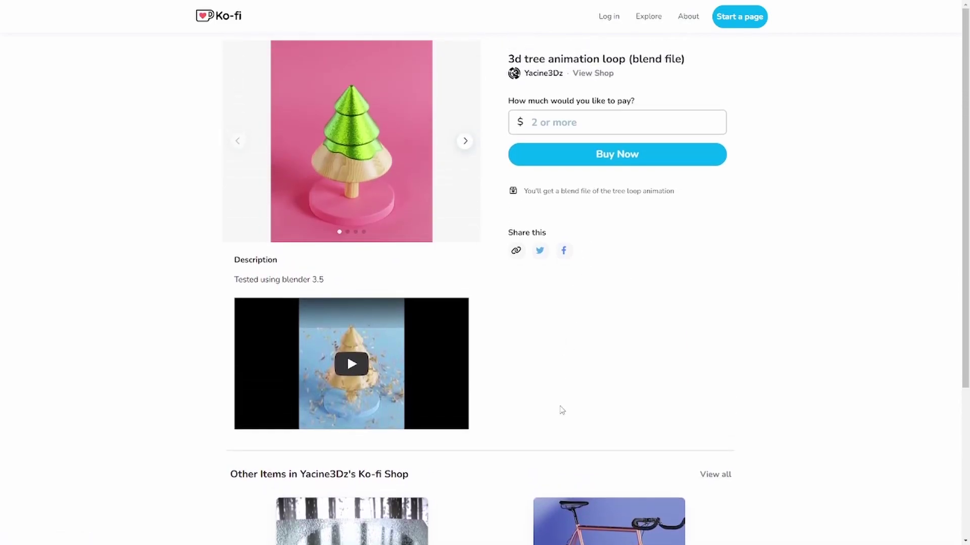
scroll(630, 415, down, 3)
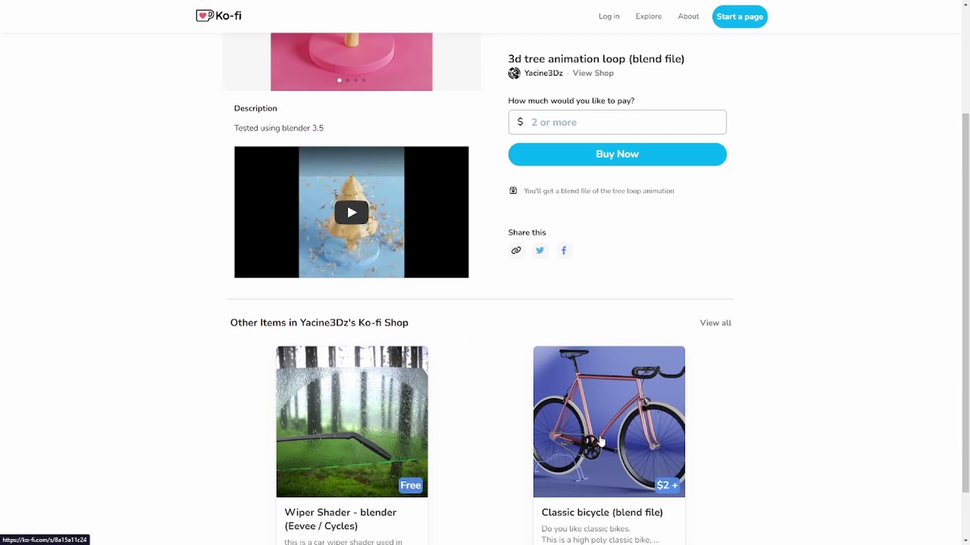
click(602, 440)
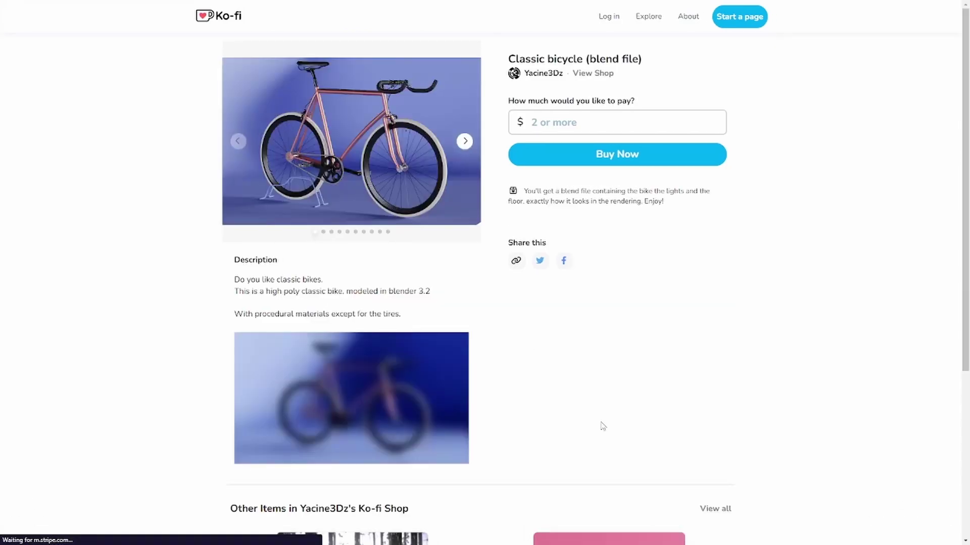
scroll(680, 339, down, 5)
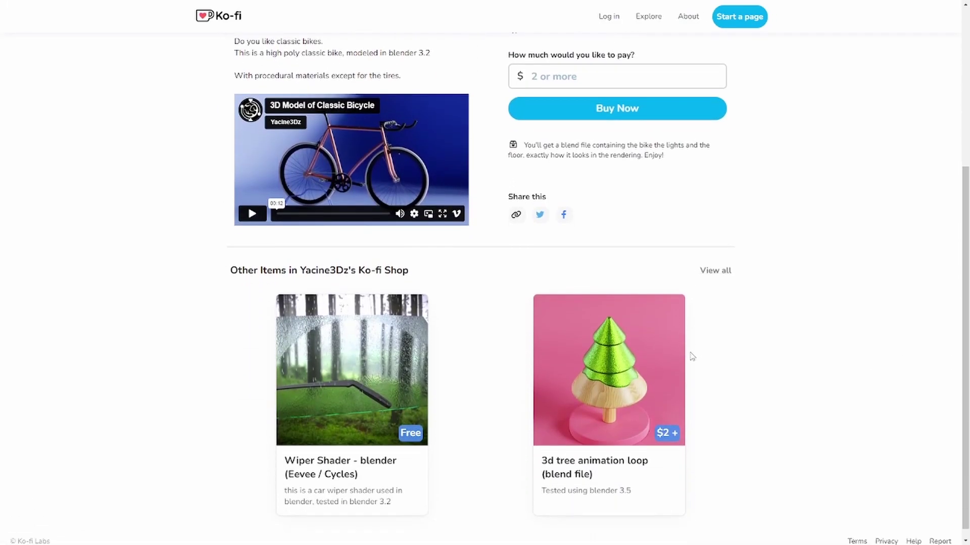
scroll(805, 420, up, 5)
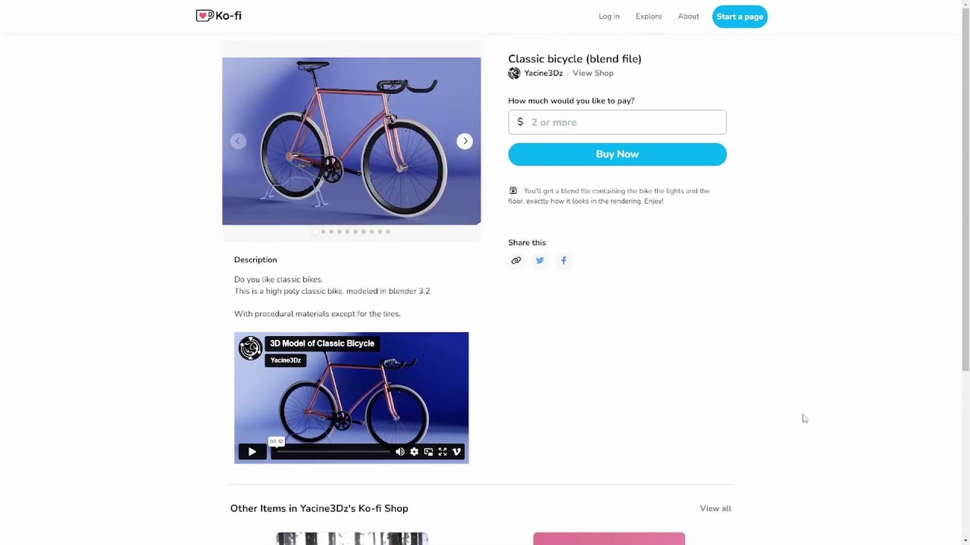